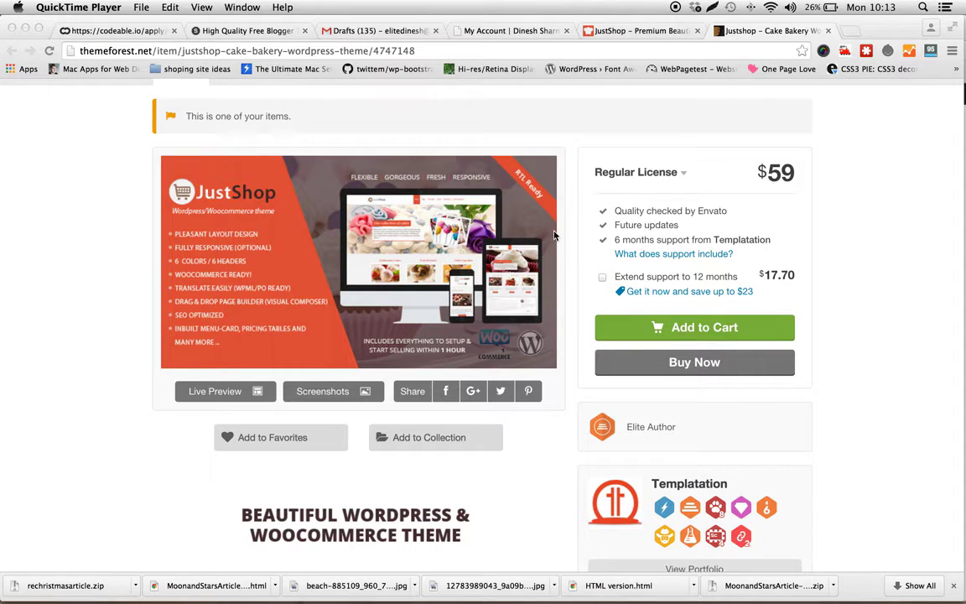
Step: Switch to Firefox and look over the current front page of the JustShop Demo site
key("super+Tab")
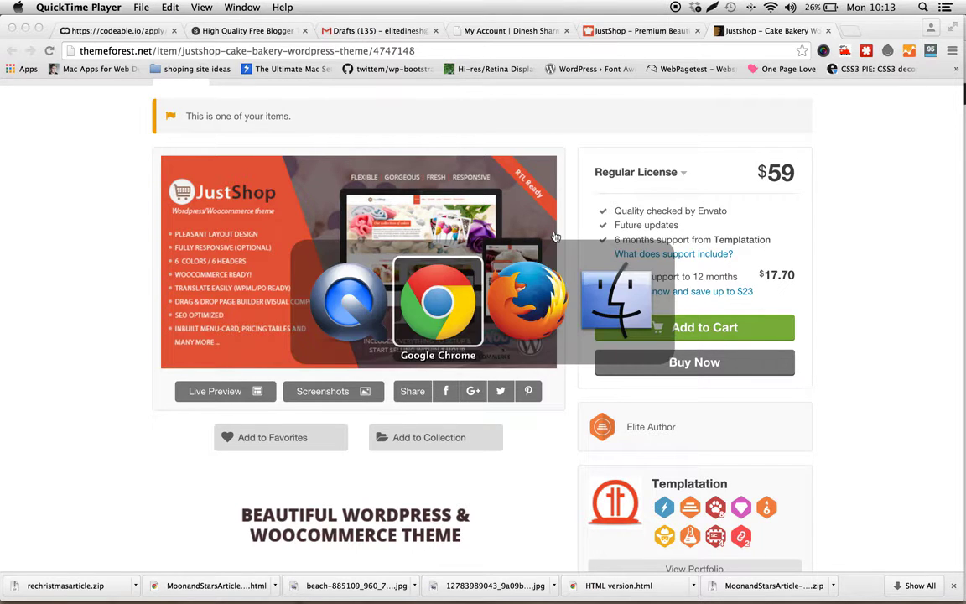
key("super+Tab")
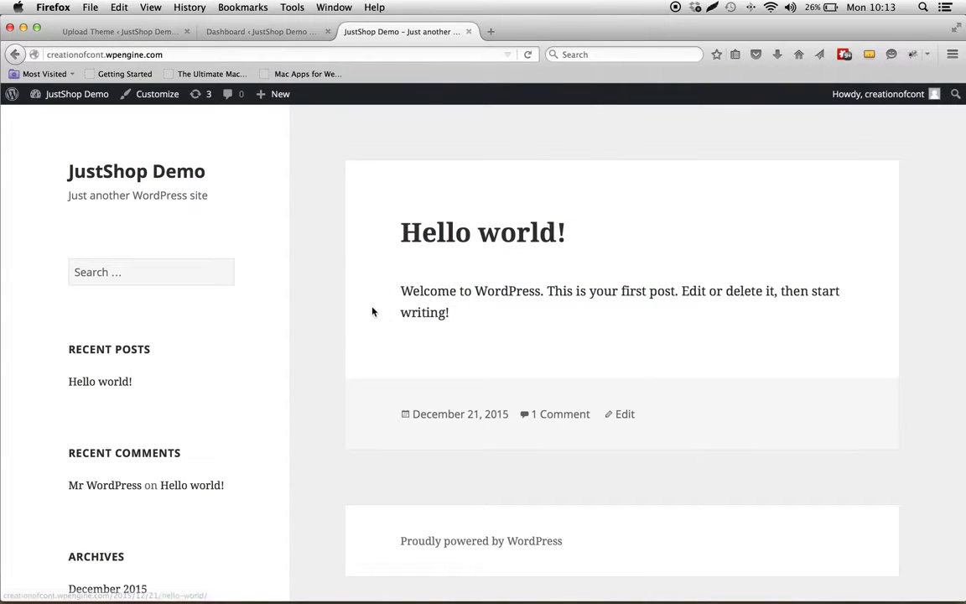
scroll(371, 313, "down", 3)
scroll(371, 312, "up", 3)
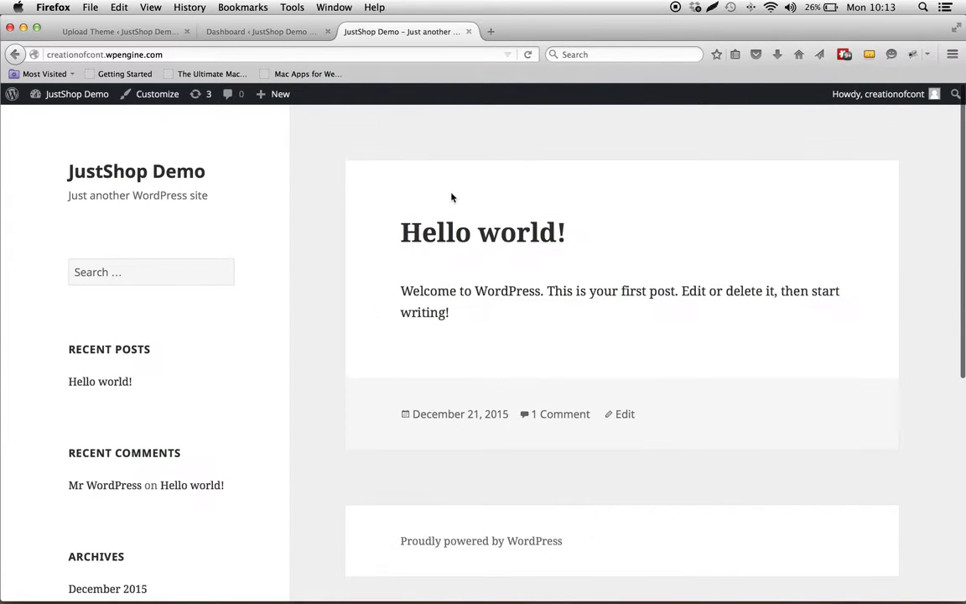
Step: From the WordPress dashboard, go to the installed themes and open the upload form for adding a new theme
left_click(281, 33)
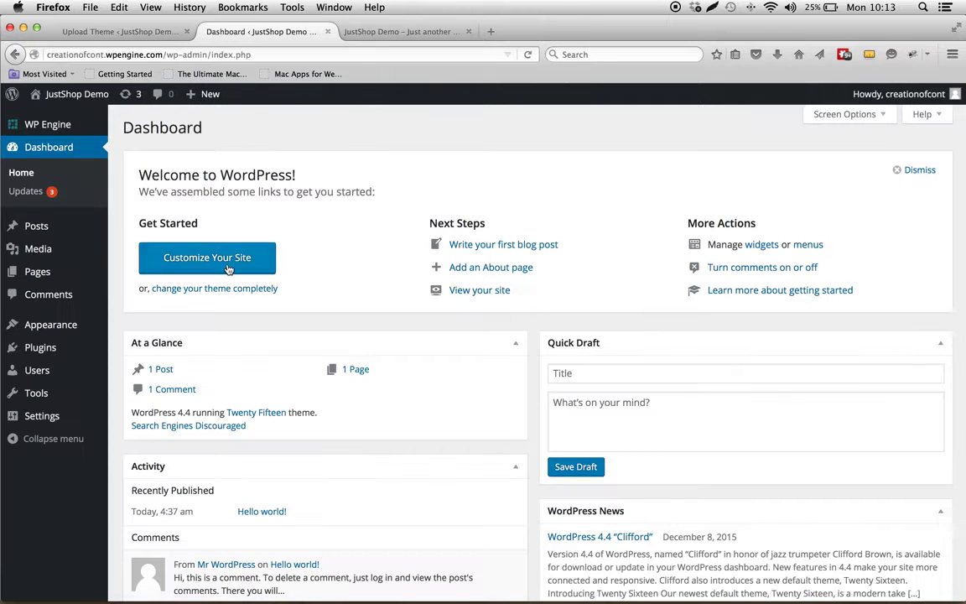
mouse_move(67, 325)
left_click(141, 328)
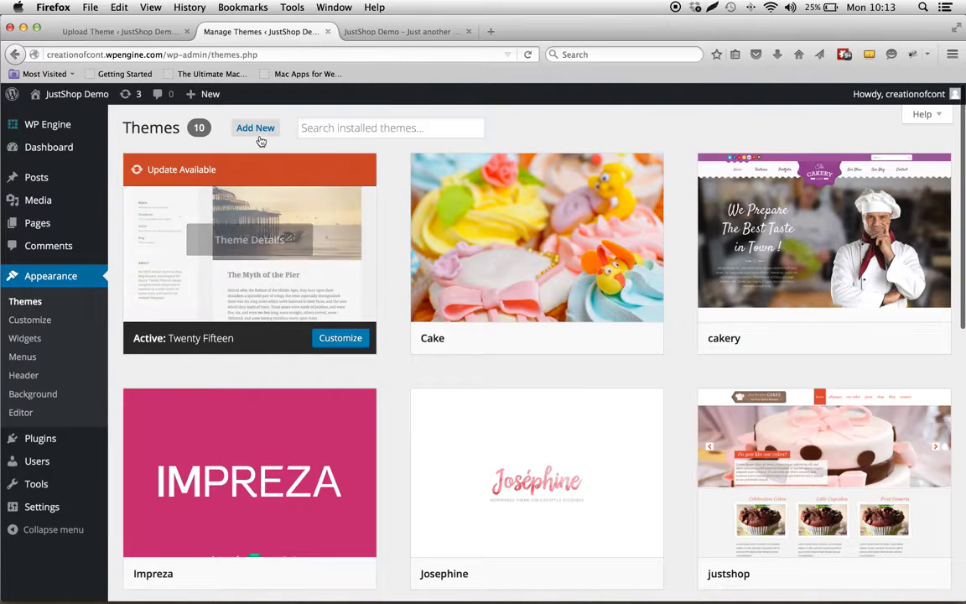
left_click(260, 139)
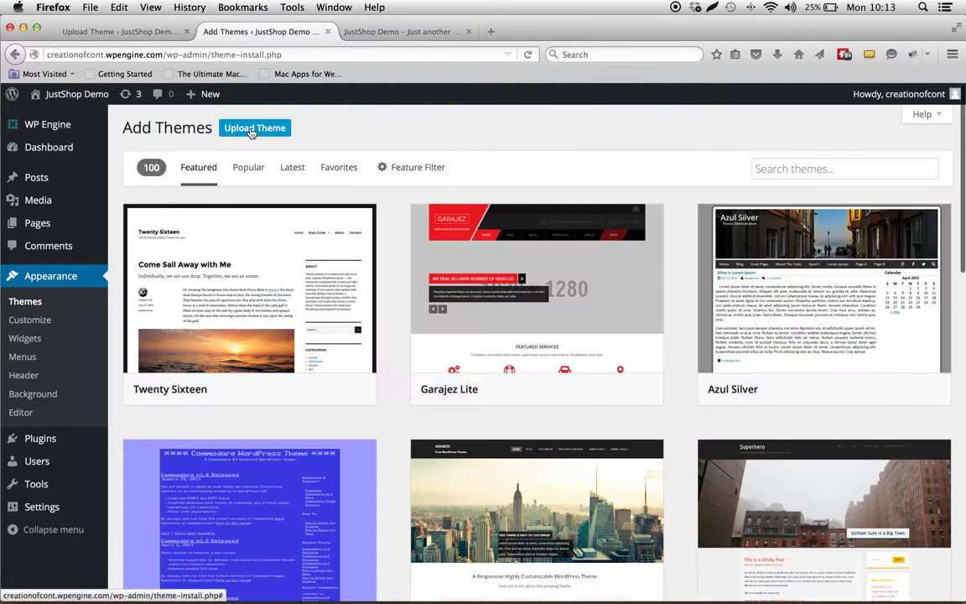
left_click(254, 129)
Step: Supply justshop.zip from the Justshop-Wordpress-Theme folder in Finder as the theme file and start its installation in Firefox
key("super+Tab")
key("super+Tab")
key("super+Tab")
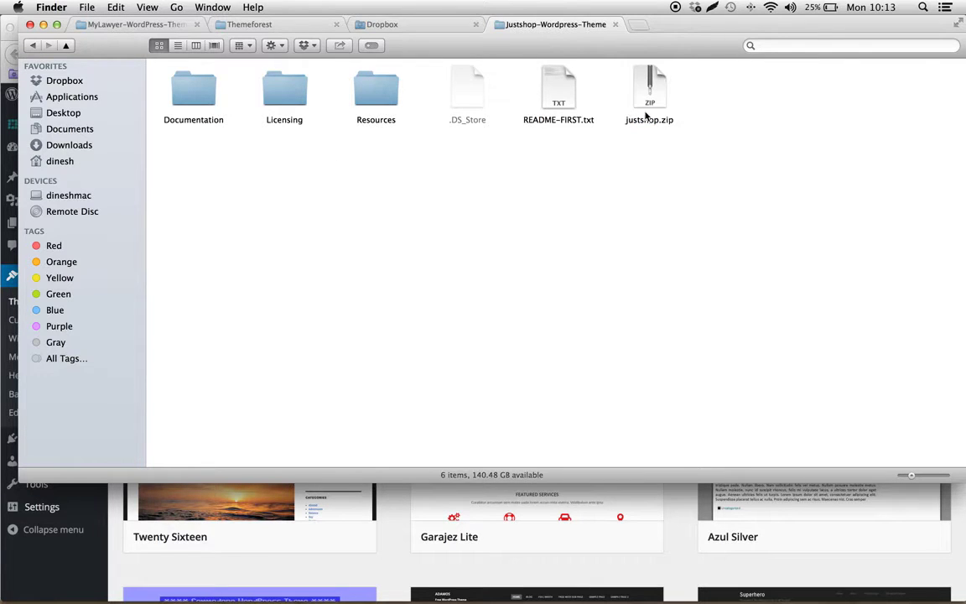
left_click_drag(666, 98, 450, 245)
key("super+Tab")
left_click(607, 248)
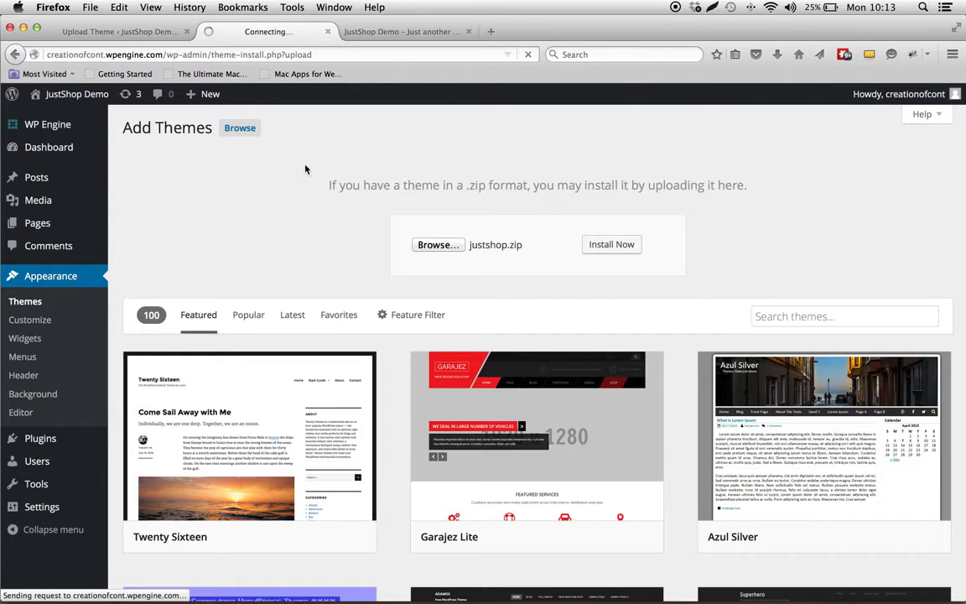
Step: Close the page that is still uploading and activate the JustShop theme from the finished installation page
scroll(277, 100, "down", 1)
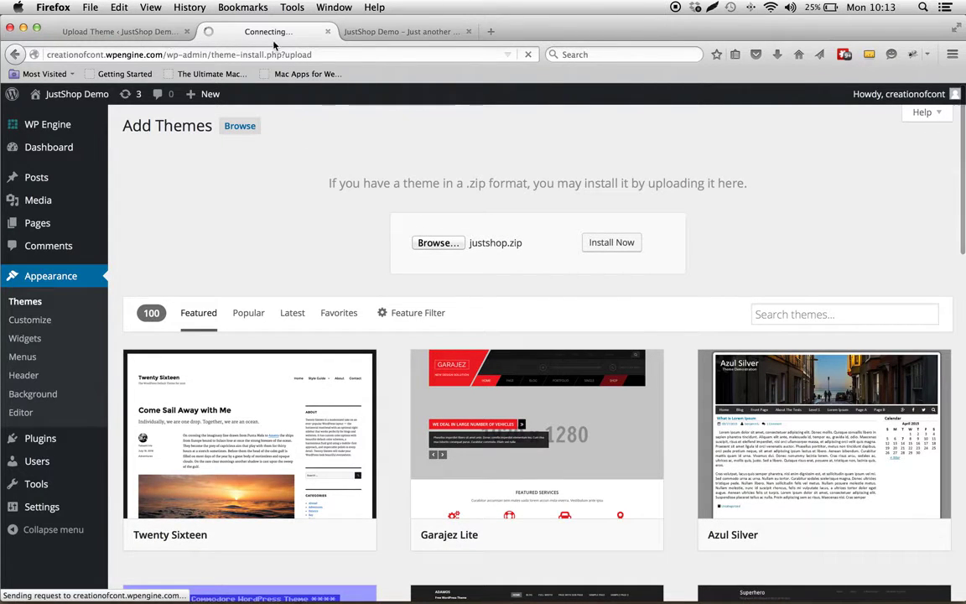
left_click(328, 34)
left_click(144, 33)
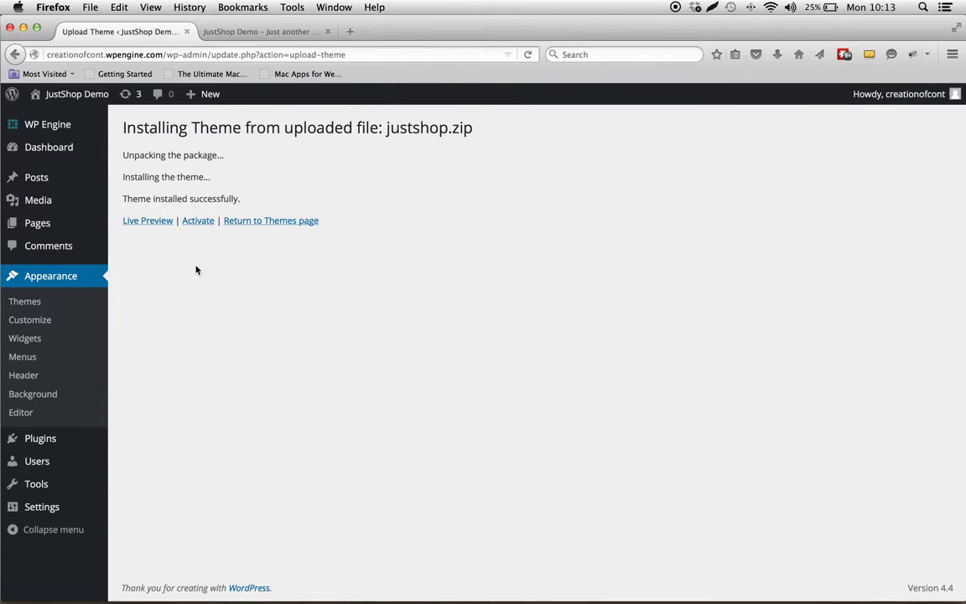
left_click(207, 221)
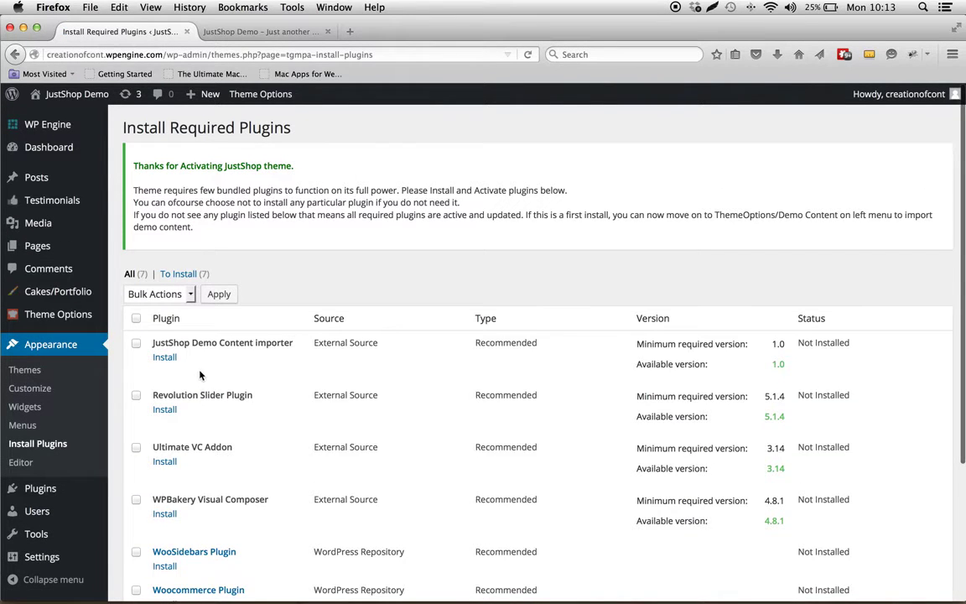
Step: Try to apply the bulk Install action to the required plugins list without selecting any plugins
scroll(193, 357, "down", 3)
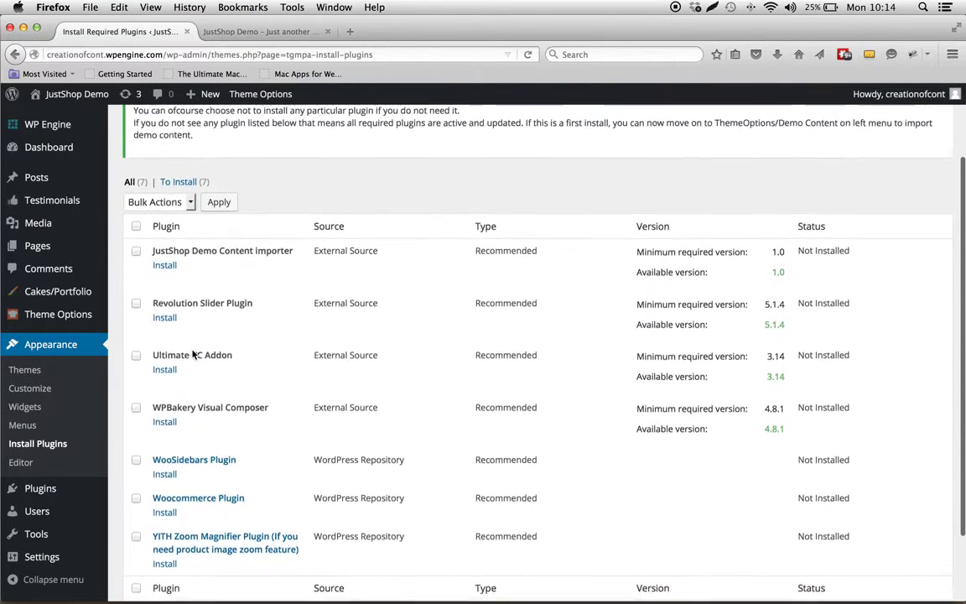
left_click(172, 210)
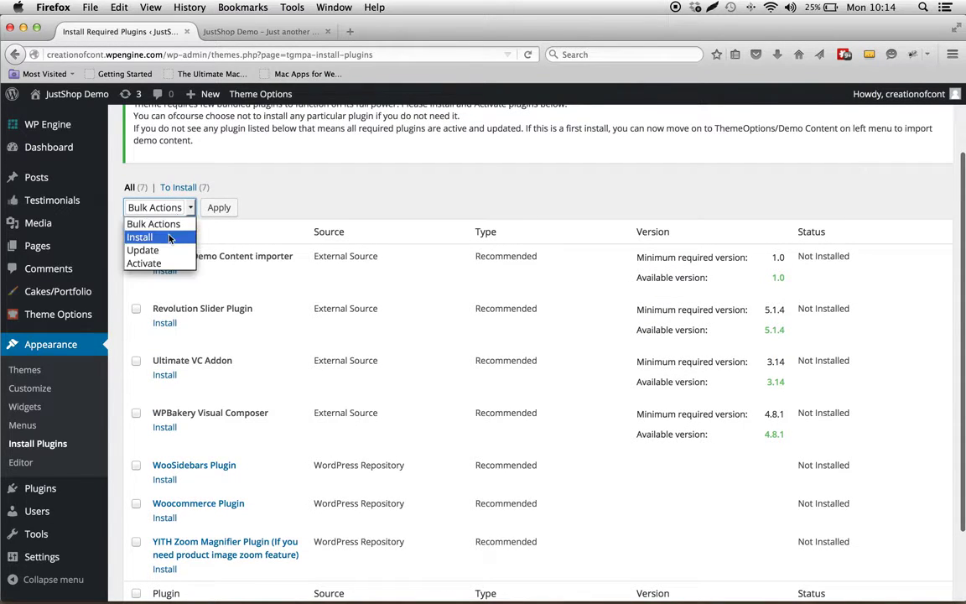
scroll(369, 229, "up", 1)
scroll(370, 229, "up", 3)
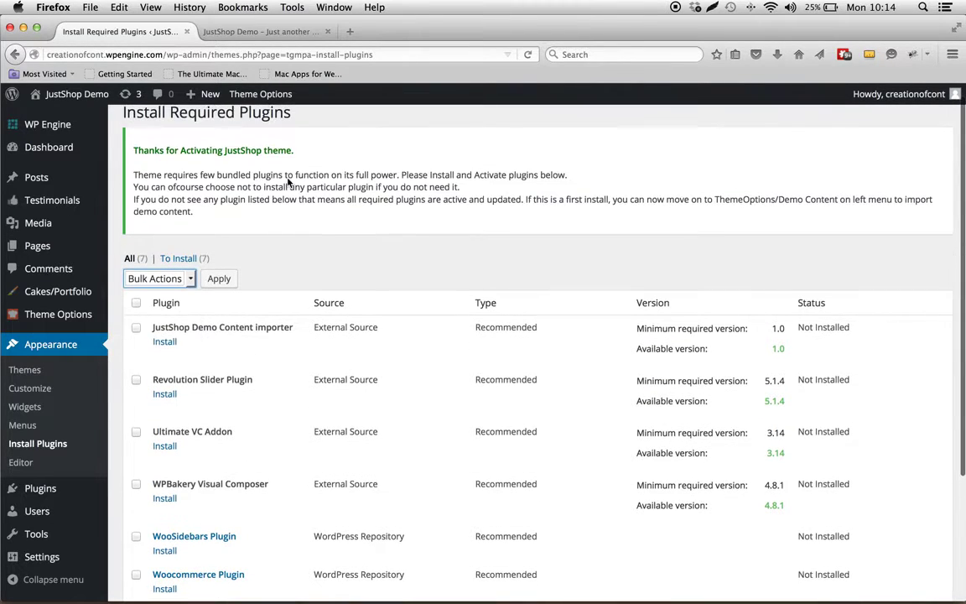
left_click(159, 278)
left_click(141, 308)
left_click(218, 278)
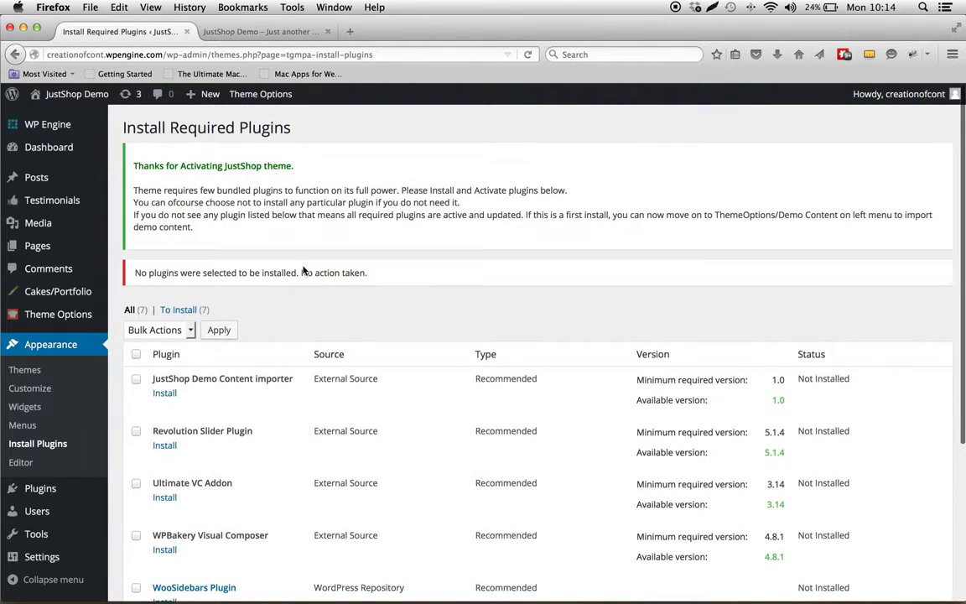
Step: Select all the required plugins and apply the bulk Install action to them
left_click(136, 357)
left_click(159, 332)
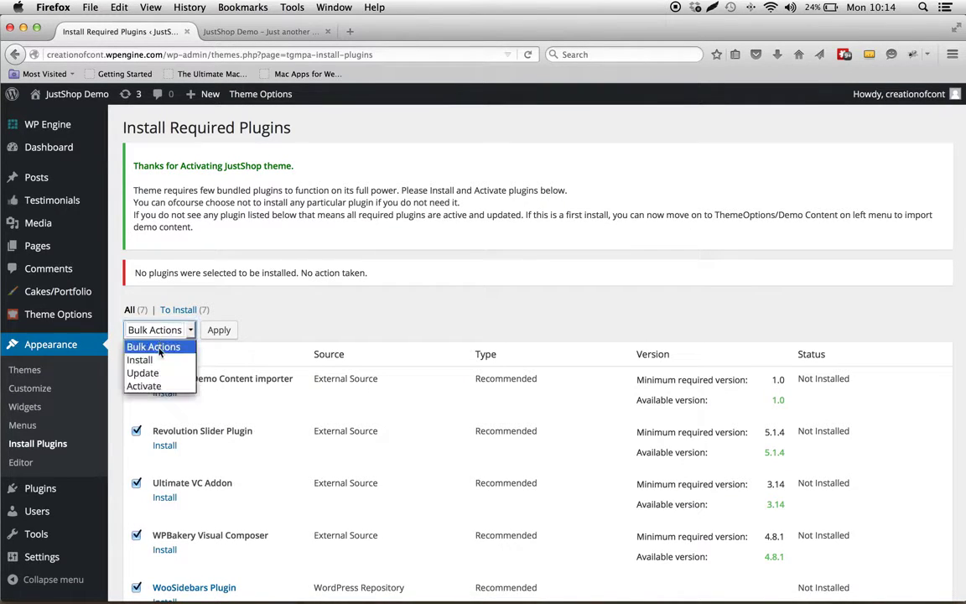
left_click(145, 361)
left_click(218, 331)
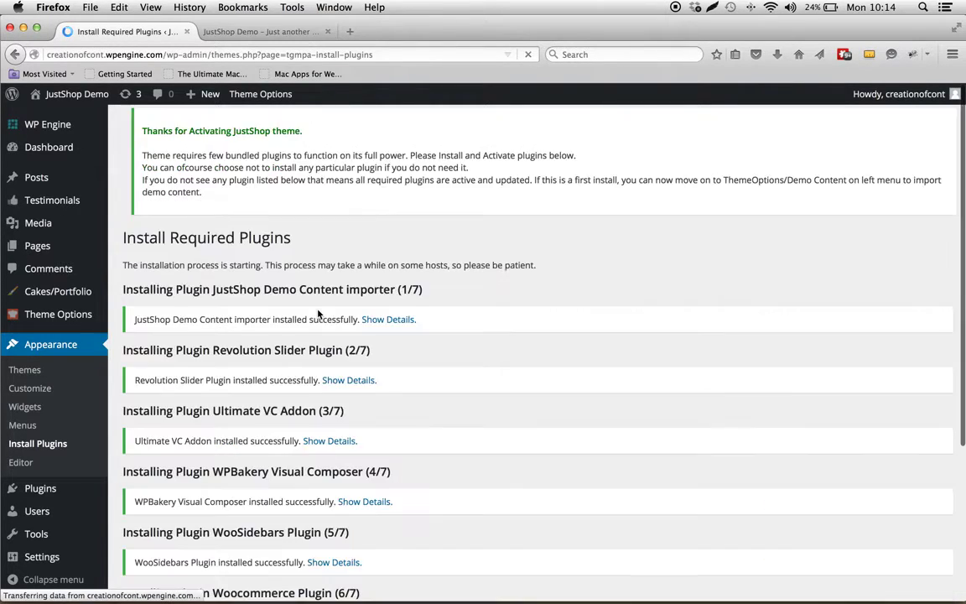
Step: Return to the required plugins installer and bulk-activate all the installed plugins
scroll(298, 323, "down", 5)
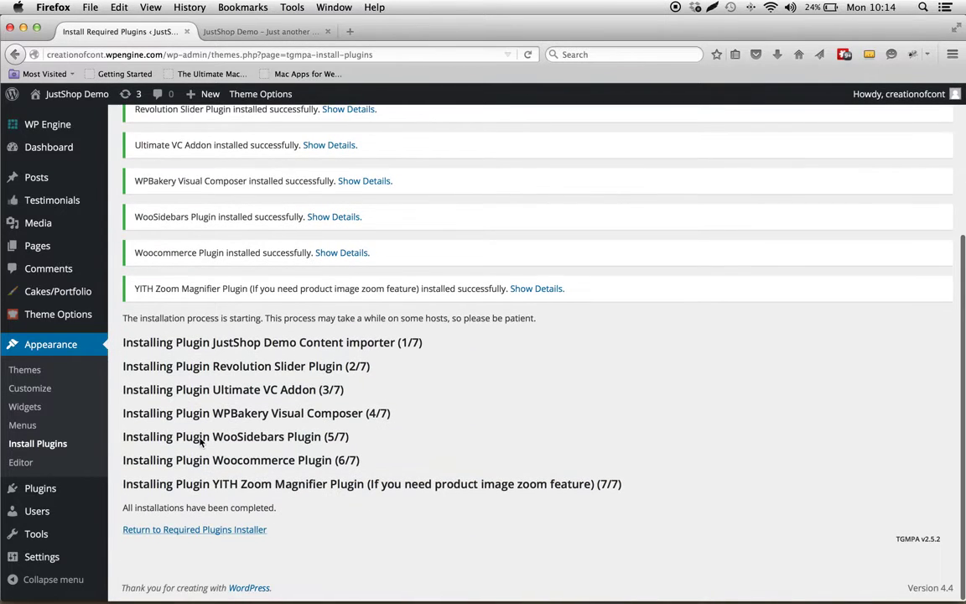
left_click(227, 530)
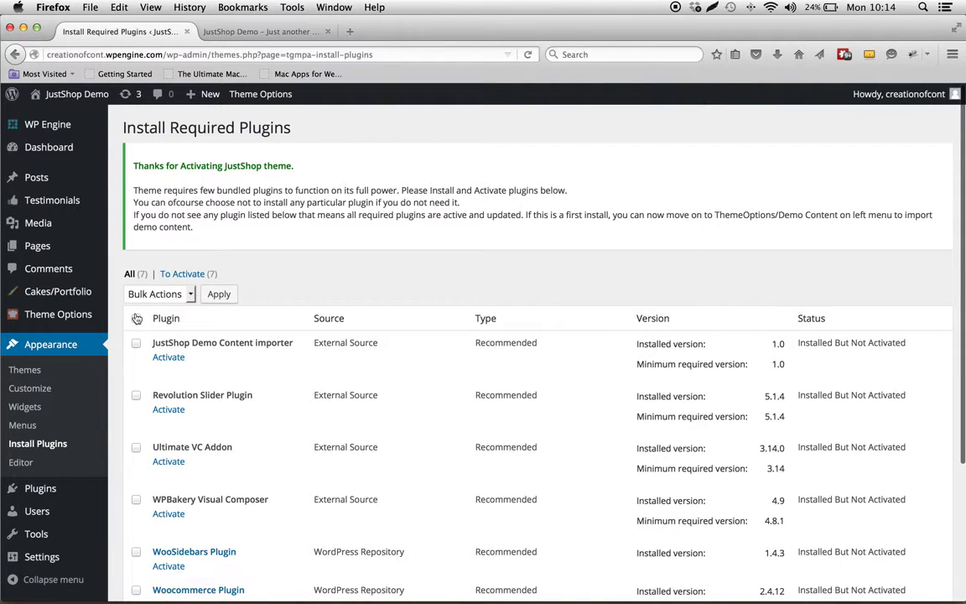
left_click(137, 318)
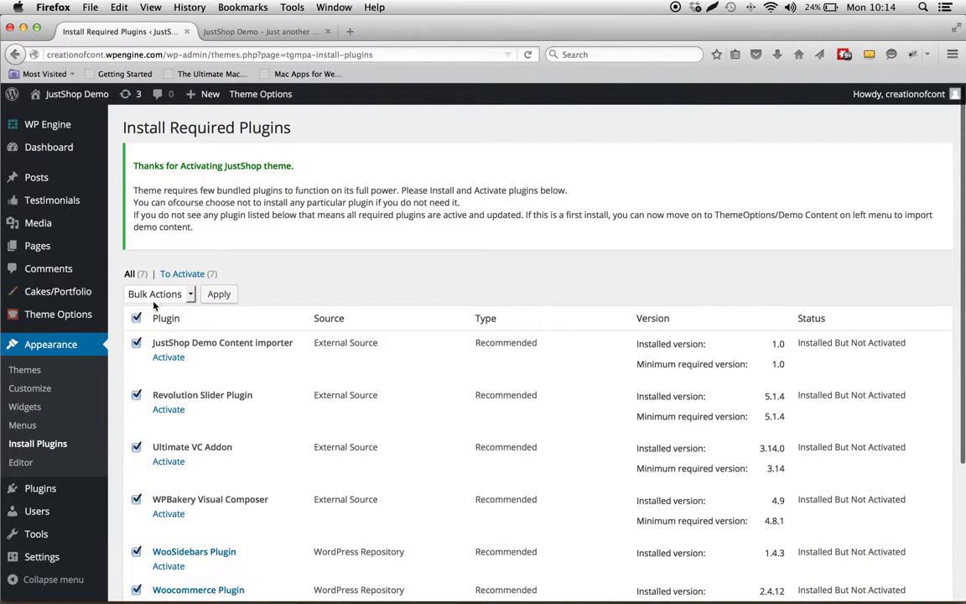
left_click(154, 293)
left_click(149, 349)
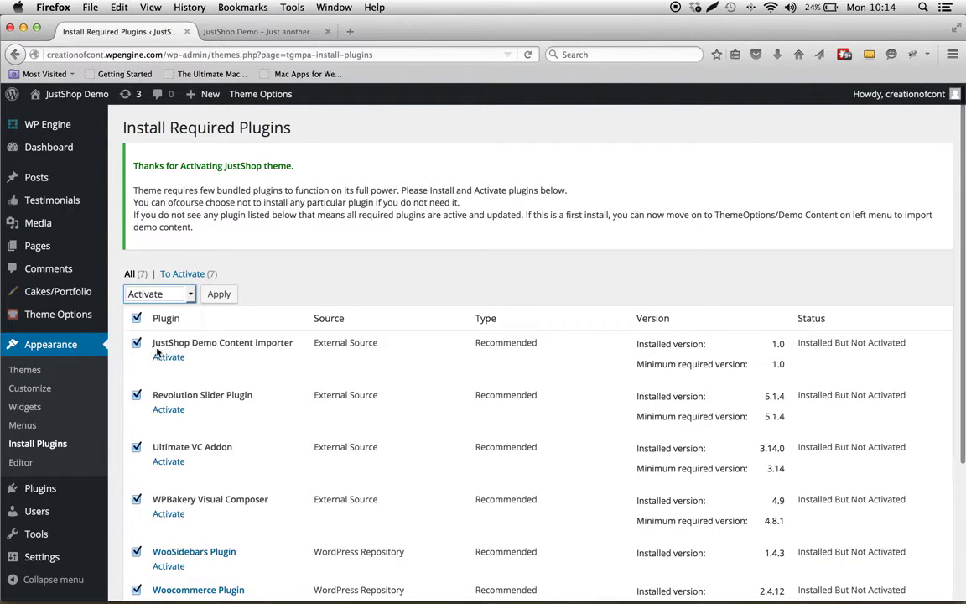
left_click(219, 294)
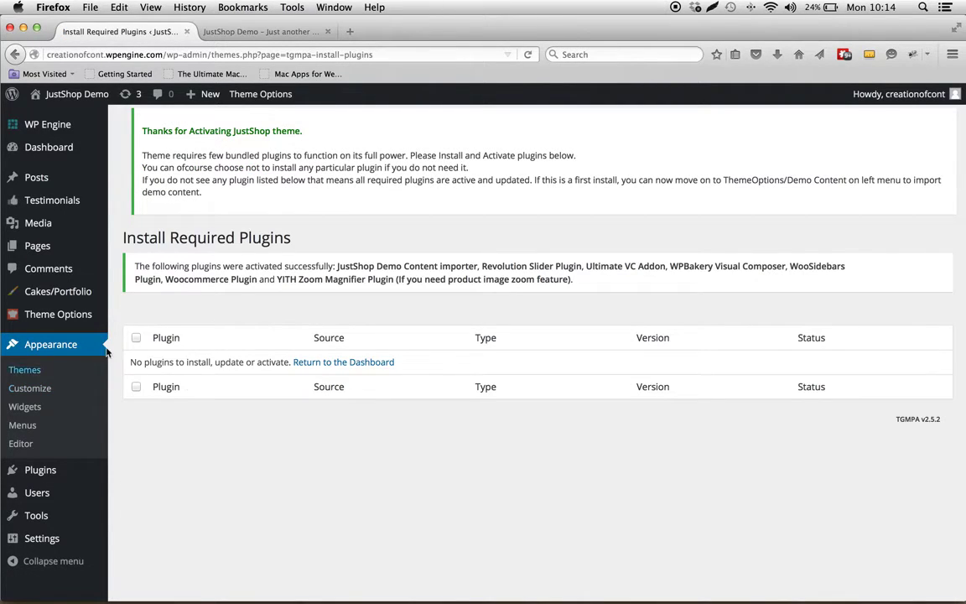
Step: Permanently dismiss the Revolution Slider activation notice and open the Demo Importer section of the theme options
left_click(76, 320)
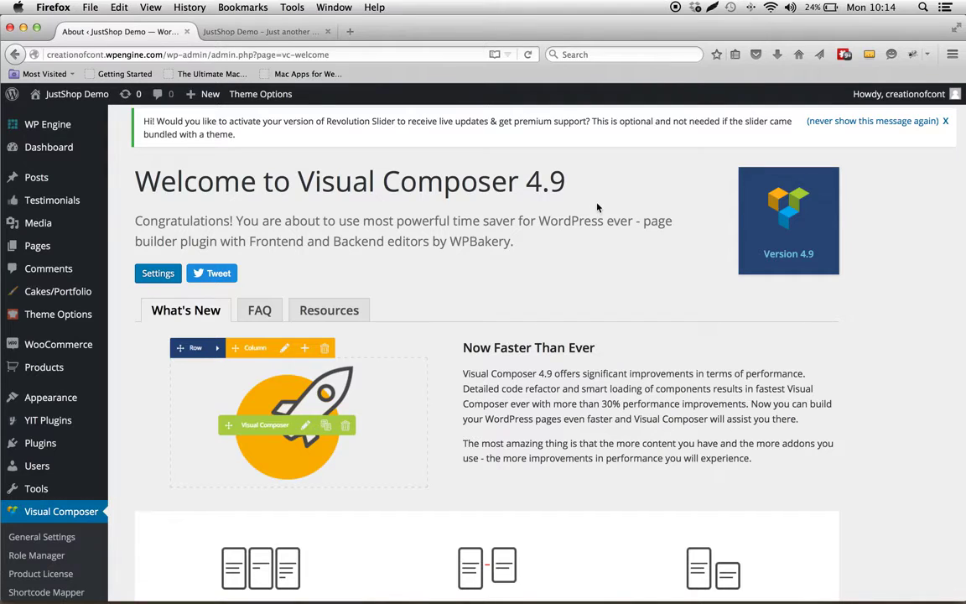
left_click(811, 122)
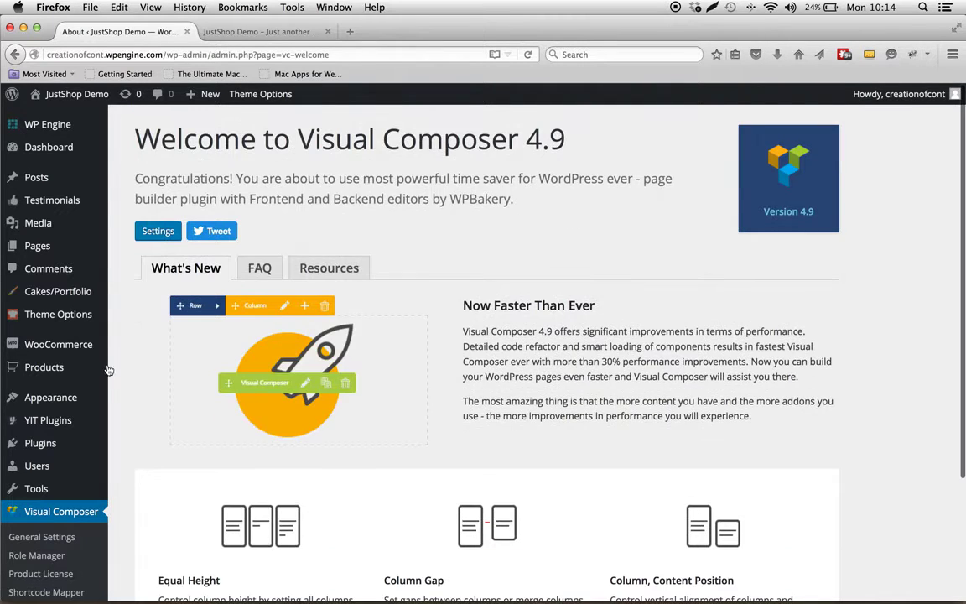
left_click(56, 317)
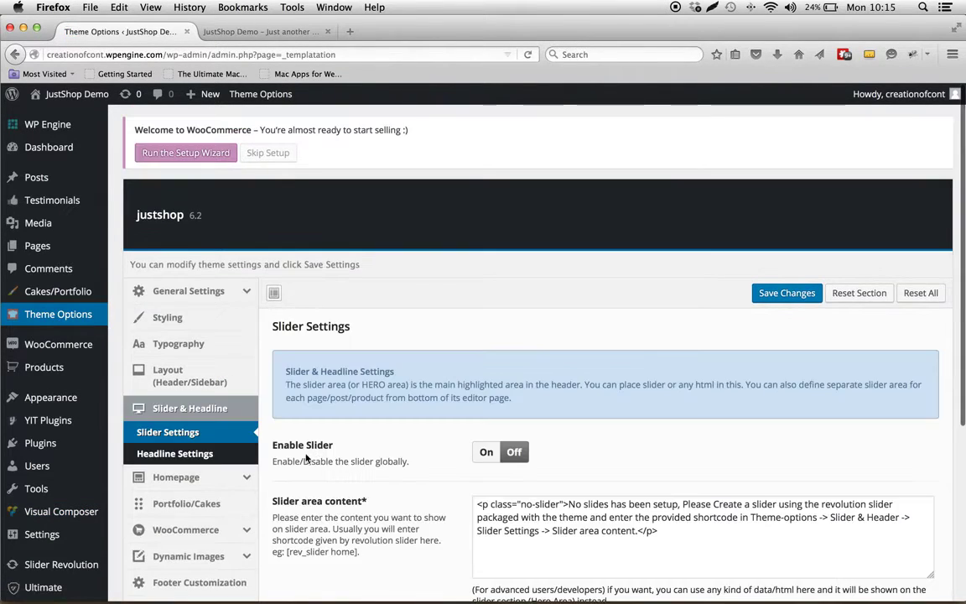
scroll(306, 454, "down", 5)
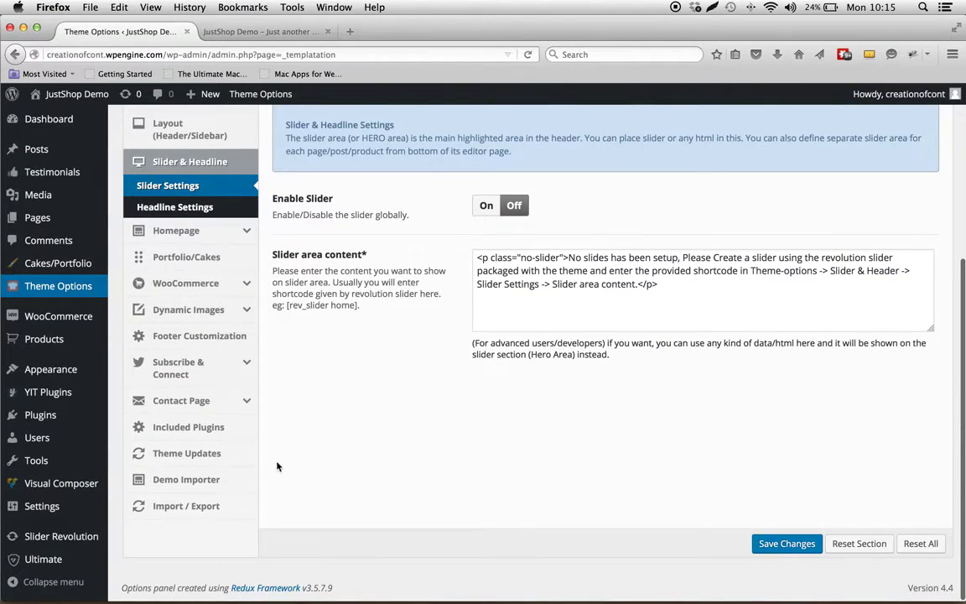
left_click(185, 480)
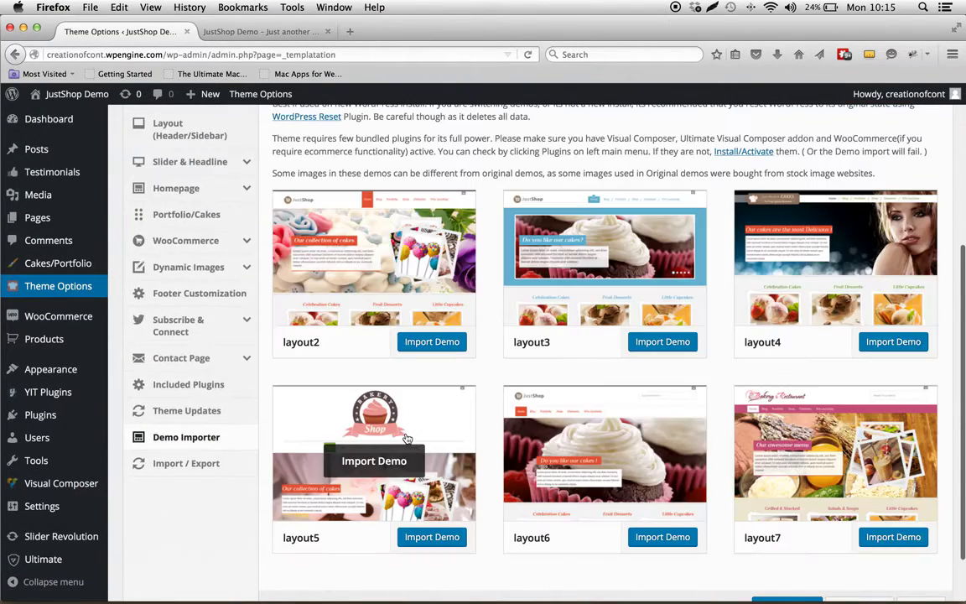
Step: Import the layout2 demo content and confirm the import
scroll(407, 438, "up", 3)
left_click(361, 346)
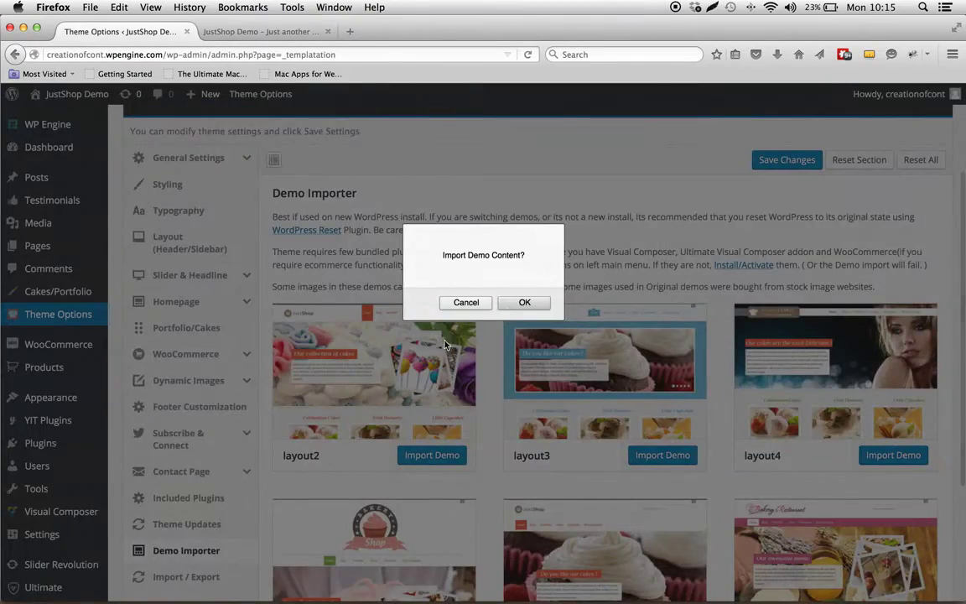
left_click(524, 302)
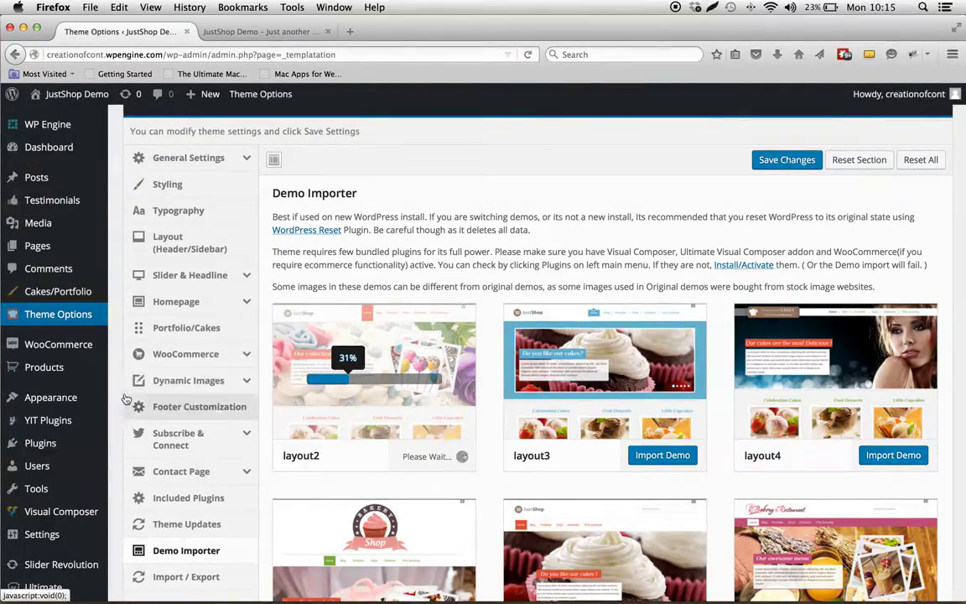
mouse_move(42, 398)
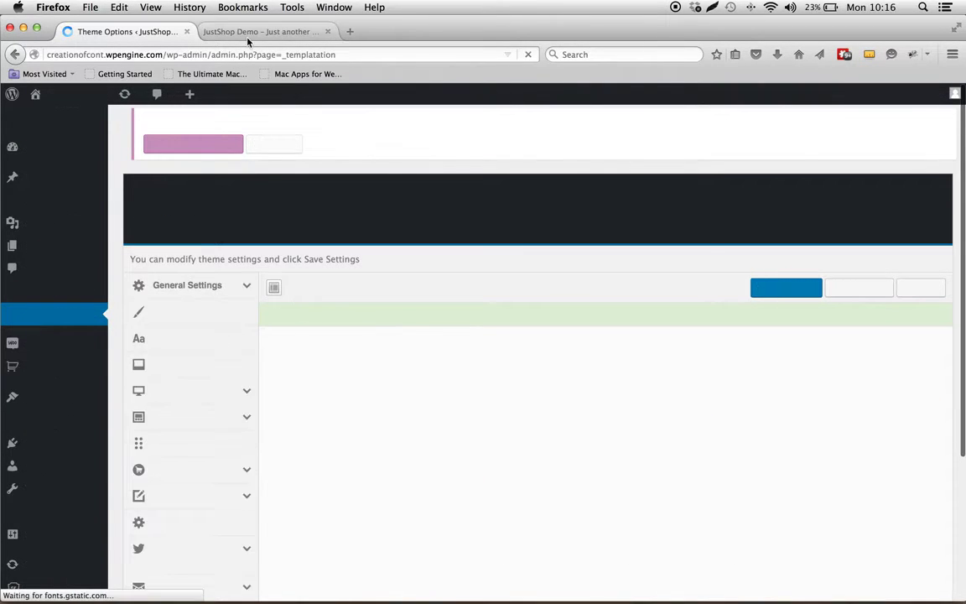
Step: Reload the site's front page to examine the imported homepage sections, and return to the theme options
left_click(222, 31)
right_click(344, 243)
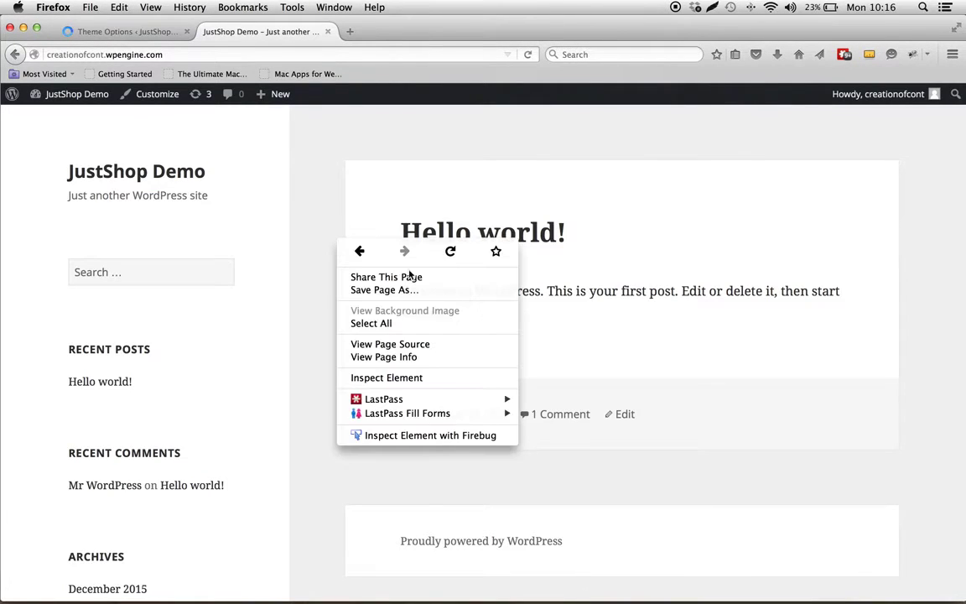
left_click(451, 252)
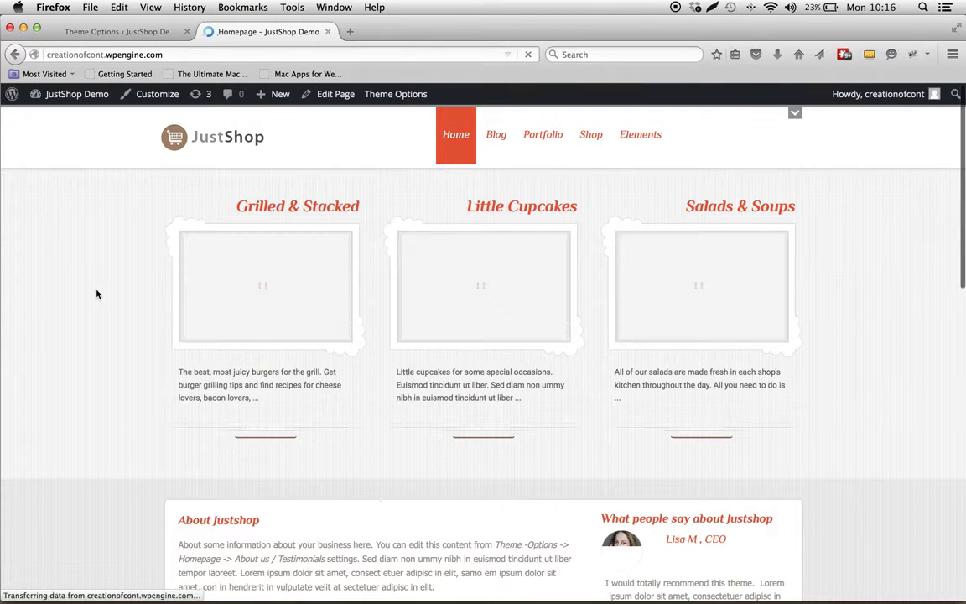
scroll(48, 362, "down", 6)
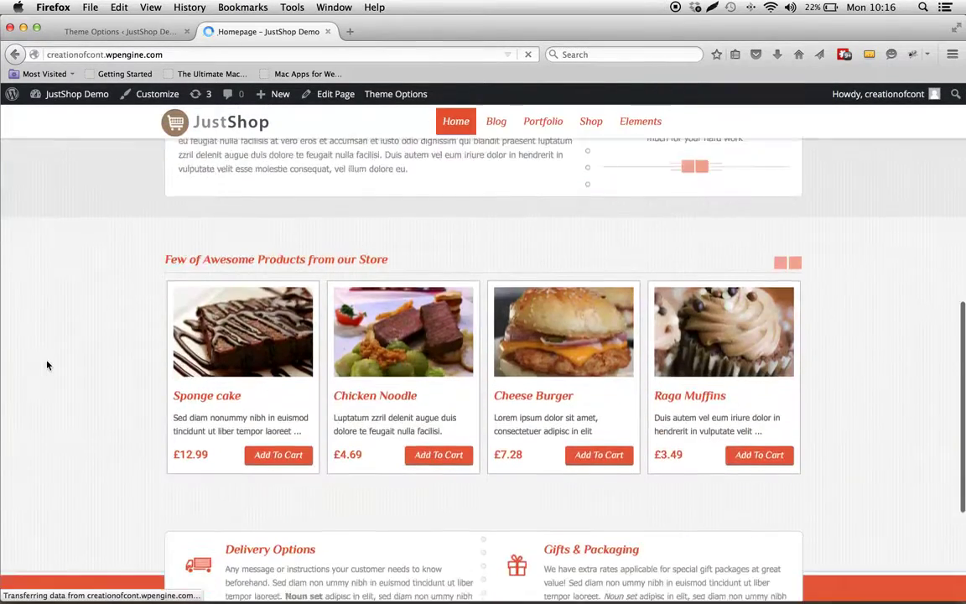
scroll(48, 365, "down", 3)
scroll(47, 364, "up", 10)
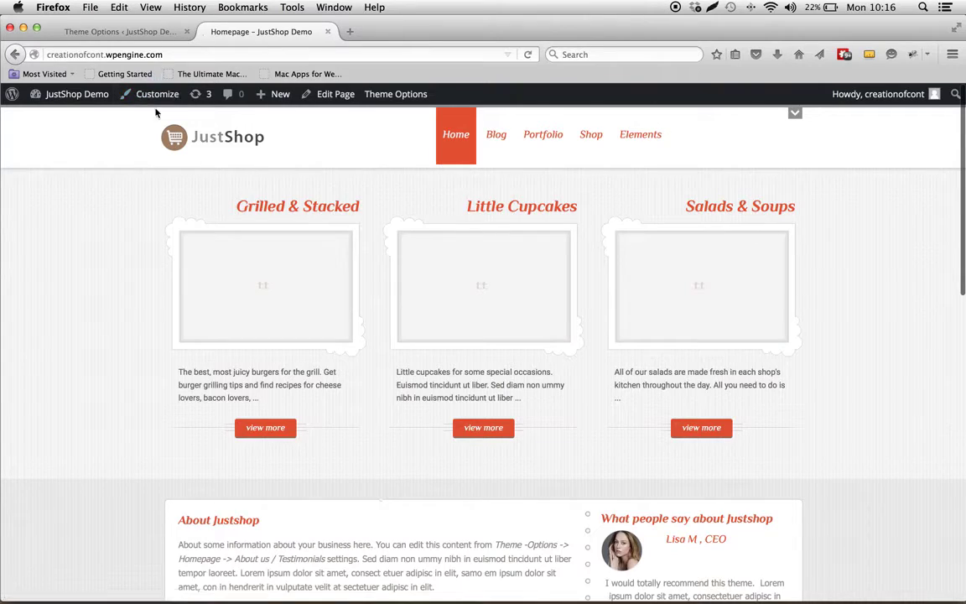
left_click(122, 31)
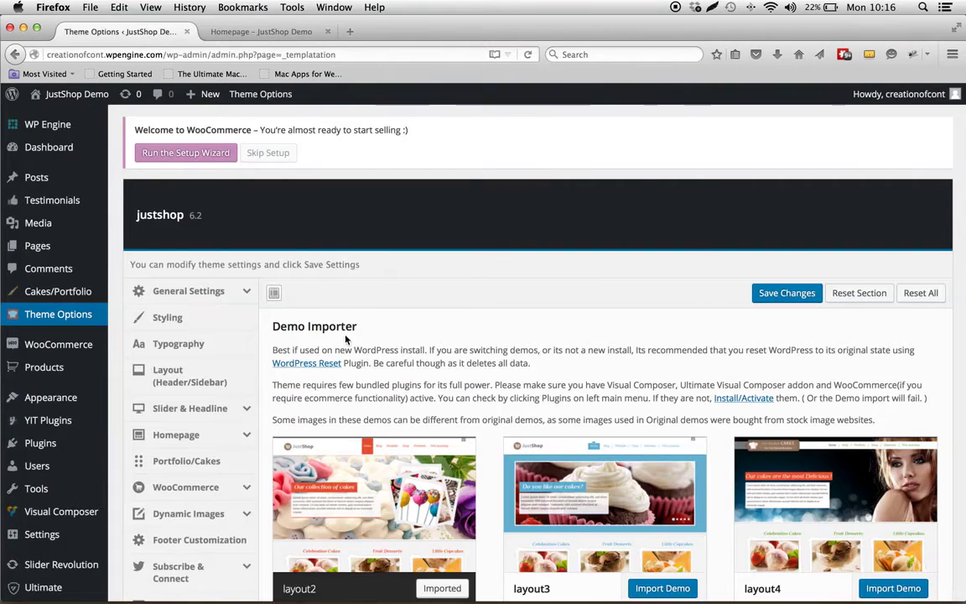
Step: Enable the slider globally in the theme's Slider Settings and save the changes
scroll(346, 339, "down", 3)
left_click(201, 309)
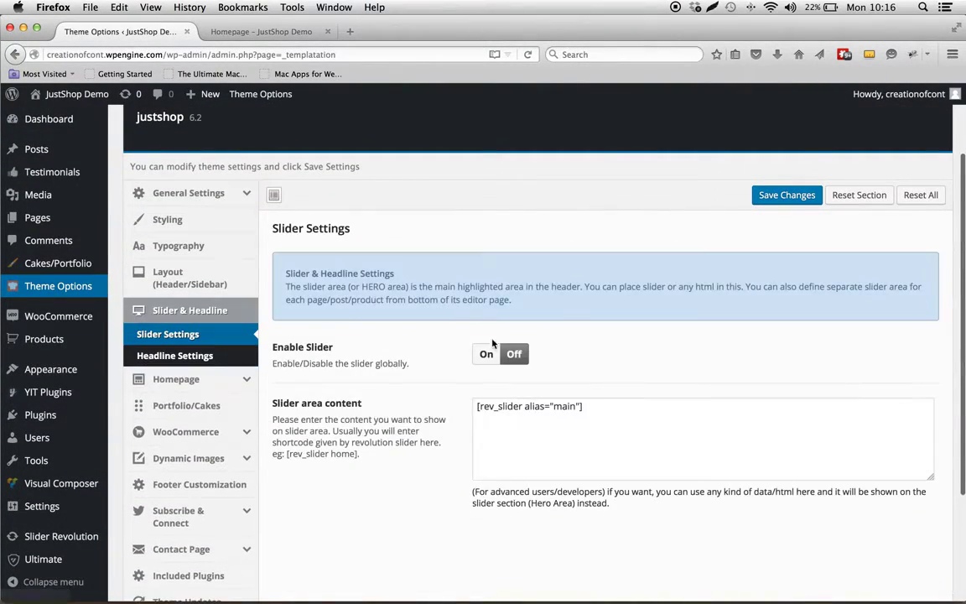
left_click(487, 354)
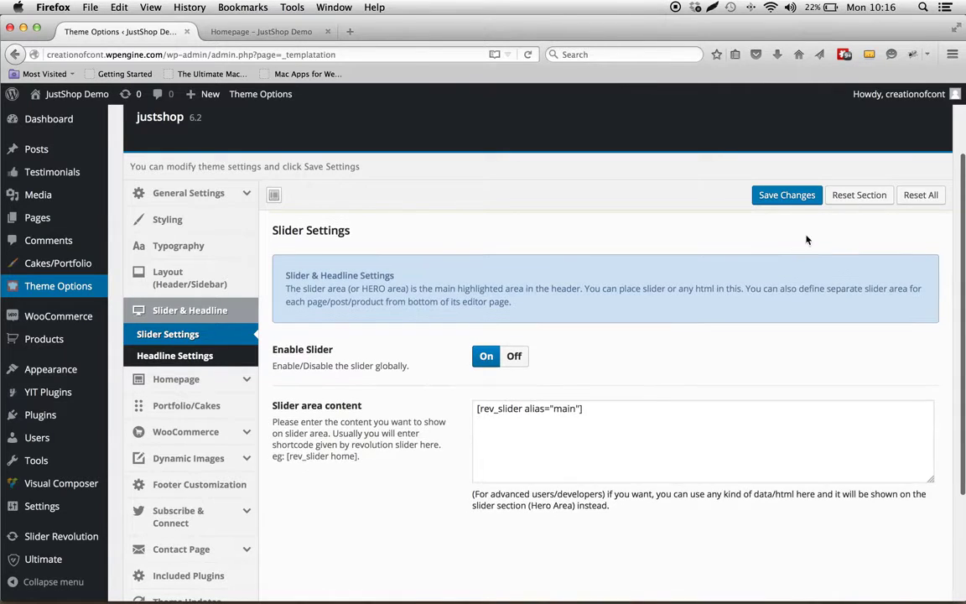
left_click(787, 195)
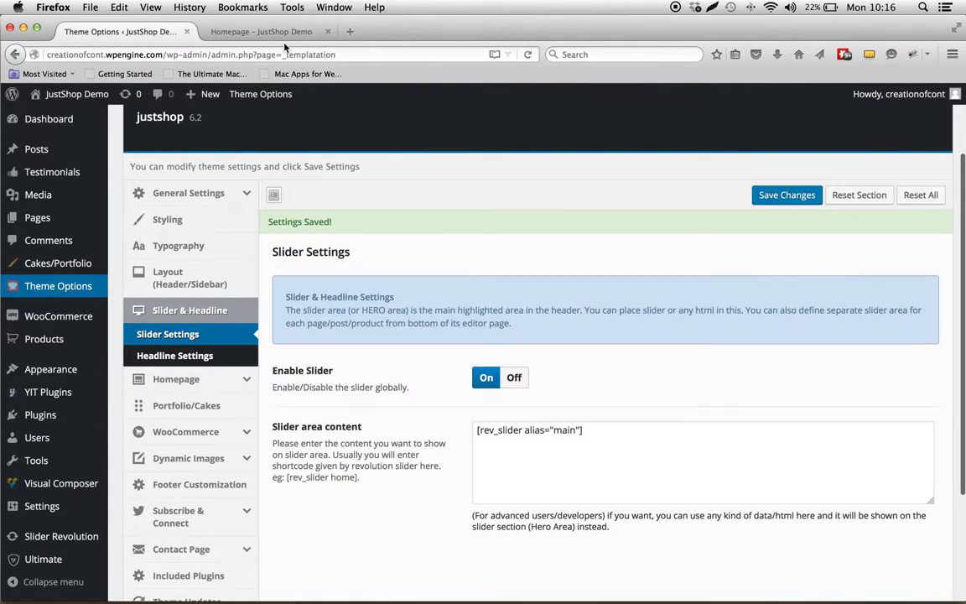
Step: Reload the site's front page in its own tab and examine the slider area above the category sections
left_click(255, 33)
right_click(116, 289)
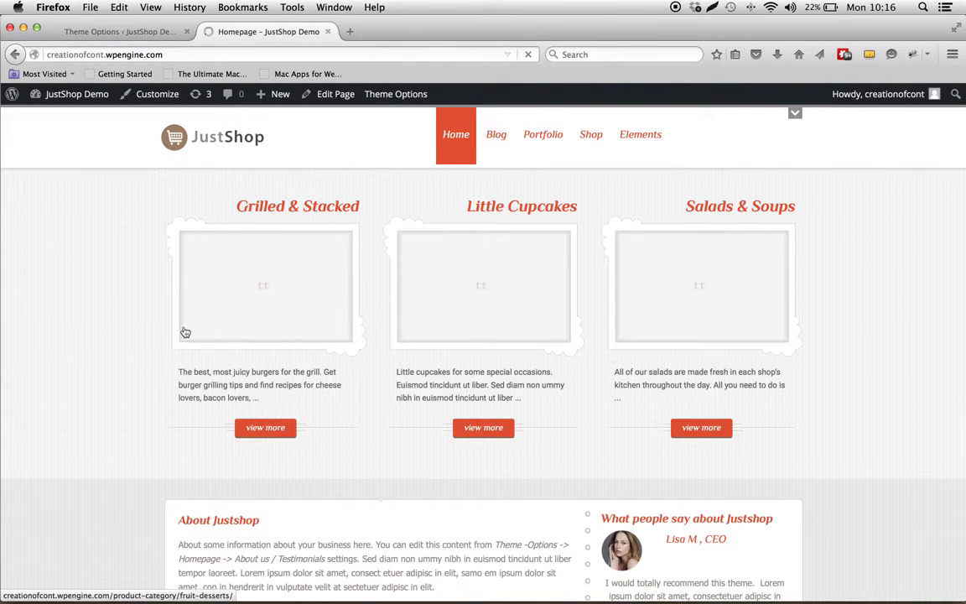
left_click(193, 305)
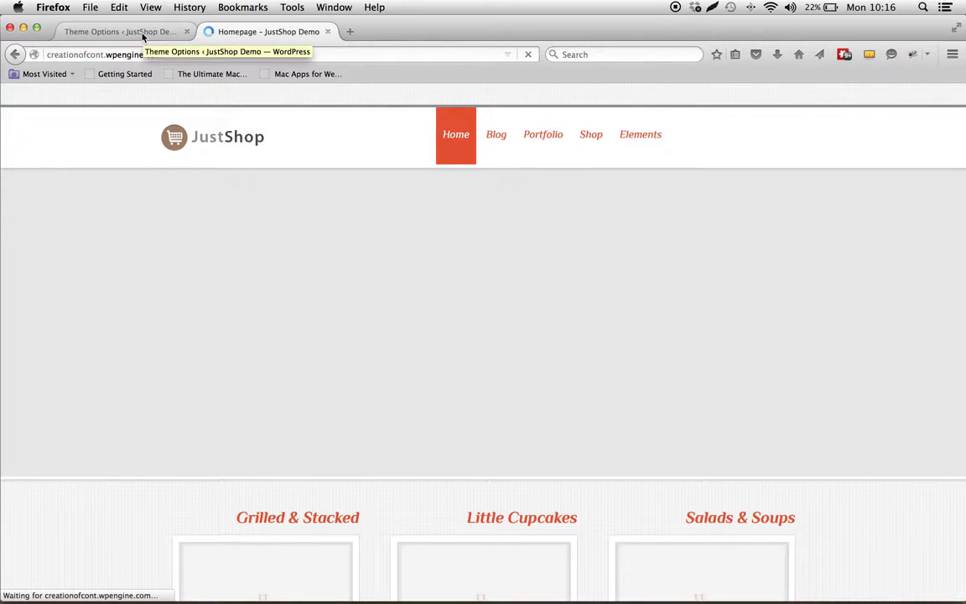
left_click(127, 31)
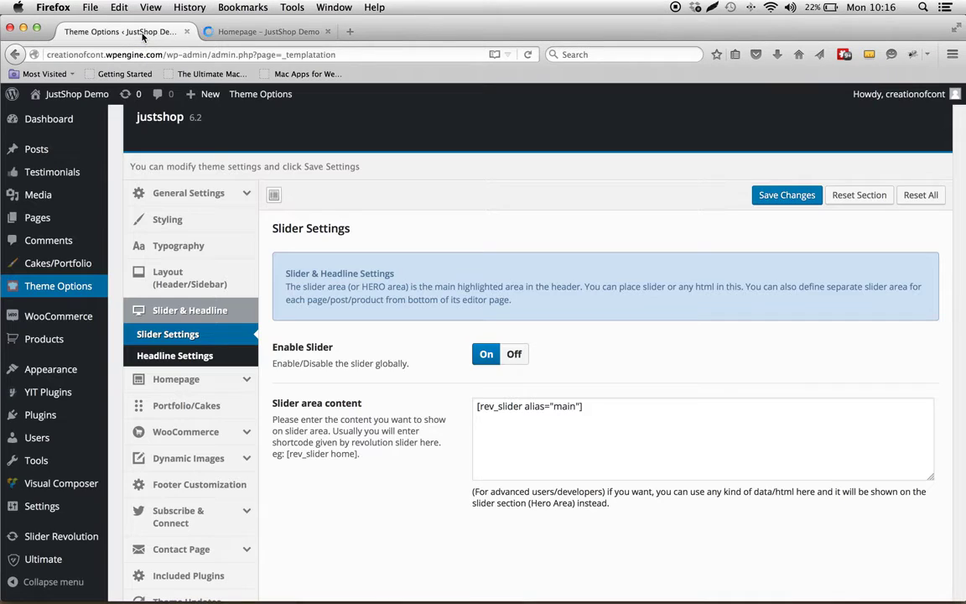
left_click(203, 31)
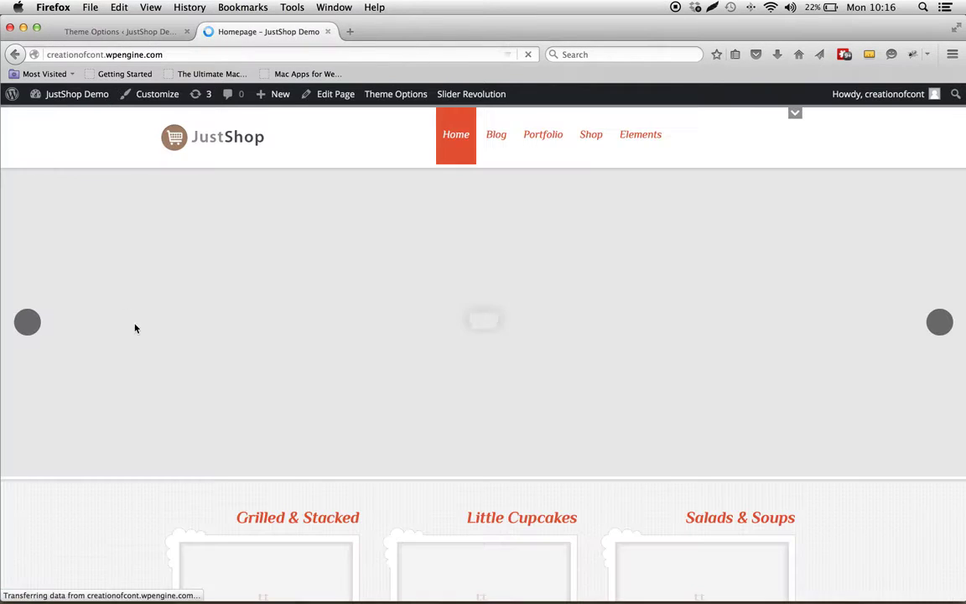
scroll(165, 335, "down", 4)
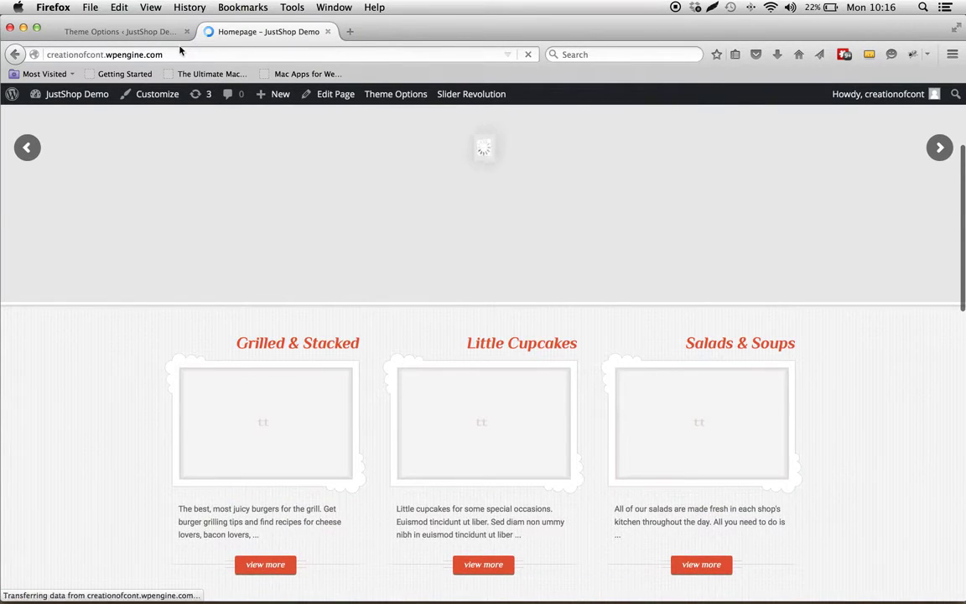
Step: Open the product categories in a new tab and open the Grilled & Stacked category for editing to examine its thumbnail option
left_click(155, 32)
mouse_move(86, 322)
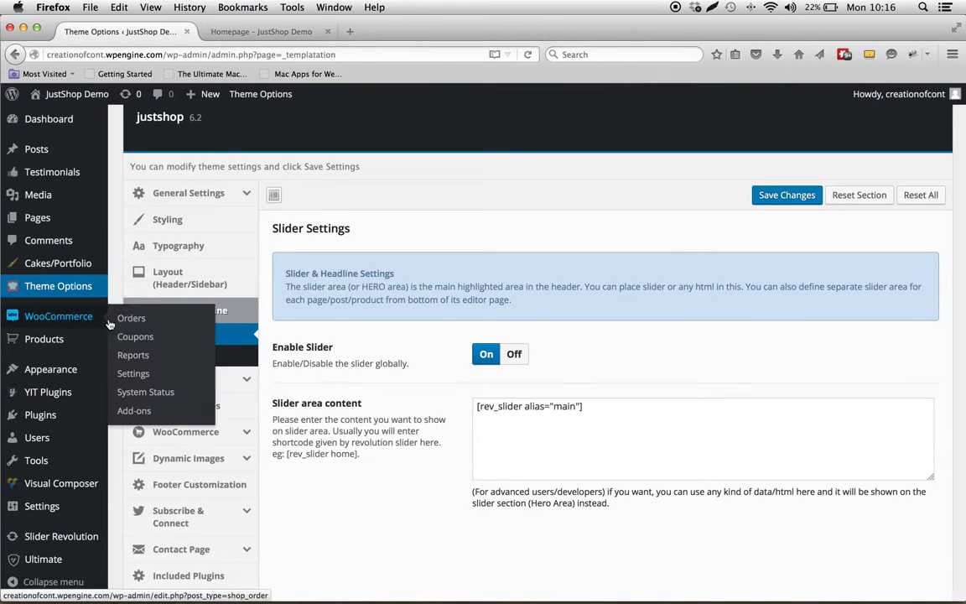
mouse_move(51, 339)
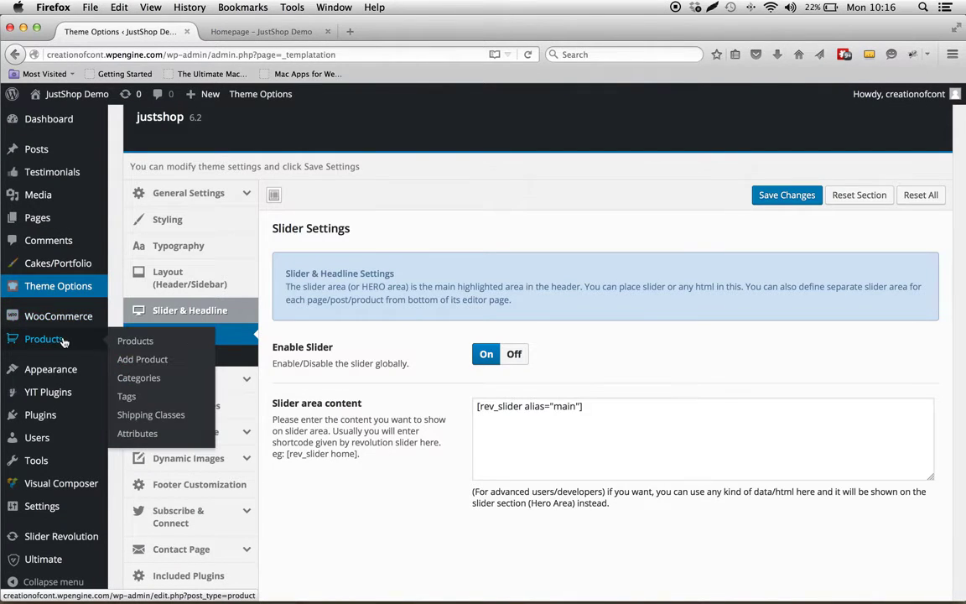
right_click(174, 381)
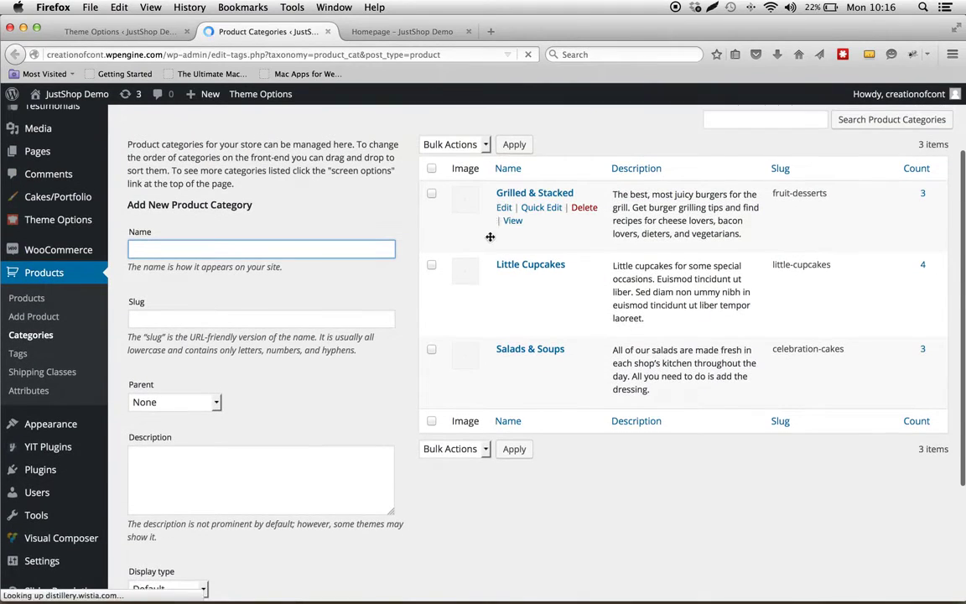
left_click(505, 208)
scroll(334, 430, "down", 4)
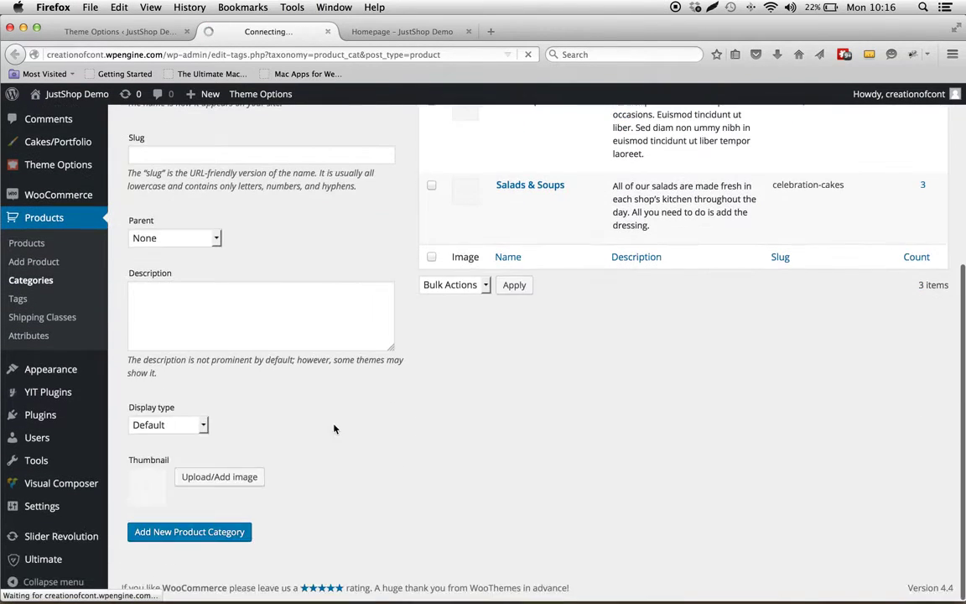
scroll(334, 428, "up", 4)
scroll(335, 427, "down", 3)
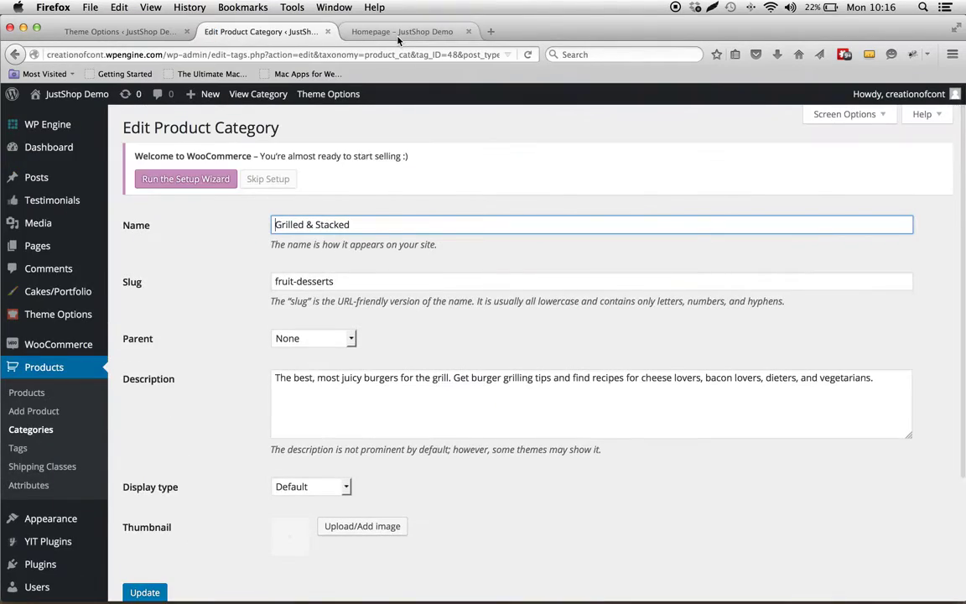
Step: Return to the homepage tab and examine the slider and the category, about and product sections
left_click(401, 31)
scroll(39, 351, "up", 3)
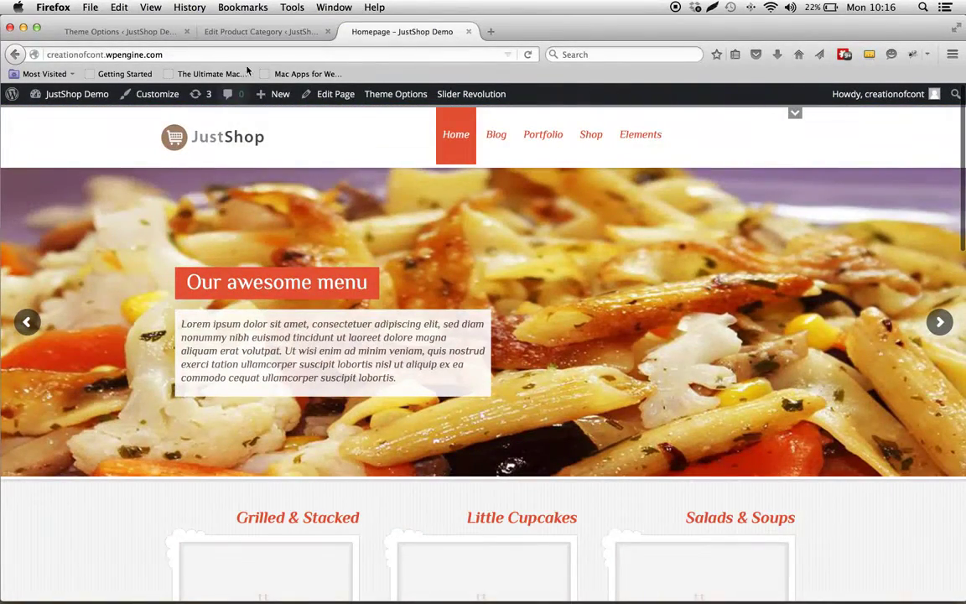
scroll(280, 367, "down", 10)
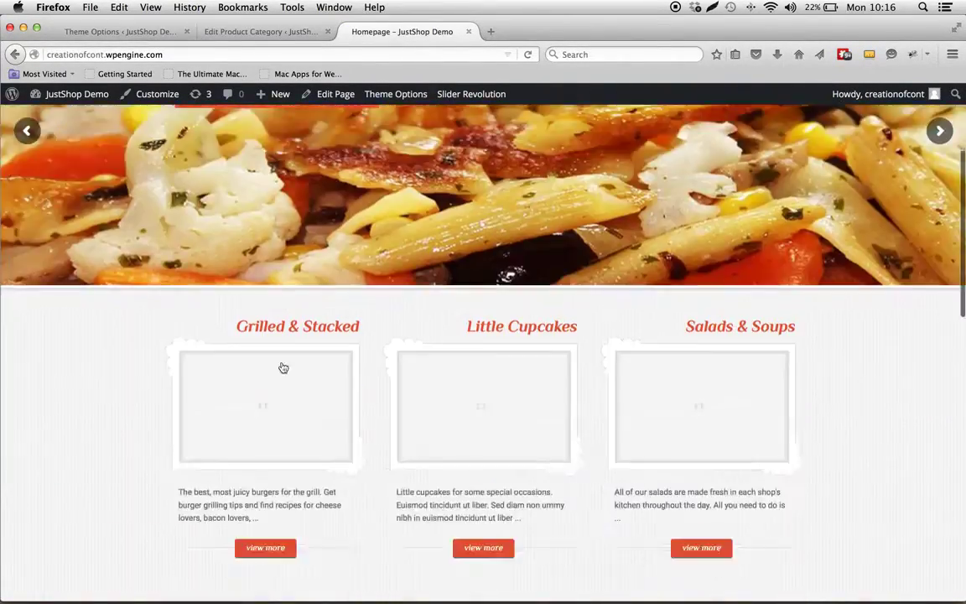
Step: From the theme options, run the WooCommerce setup wizard and accept automatic creation of the essential store pages
left_click(103, 32)
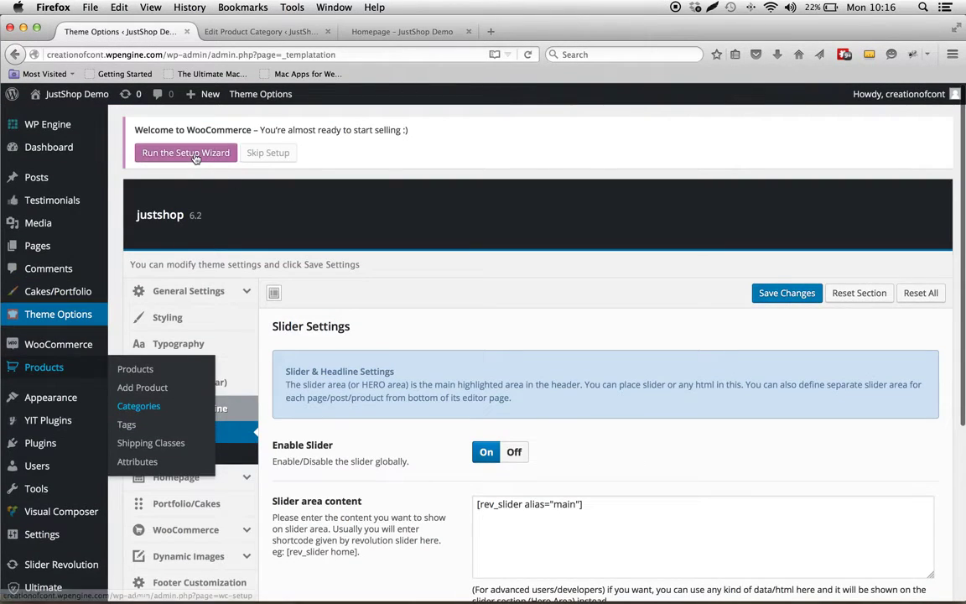
left_click(193, 155)
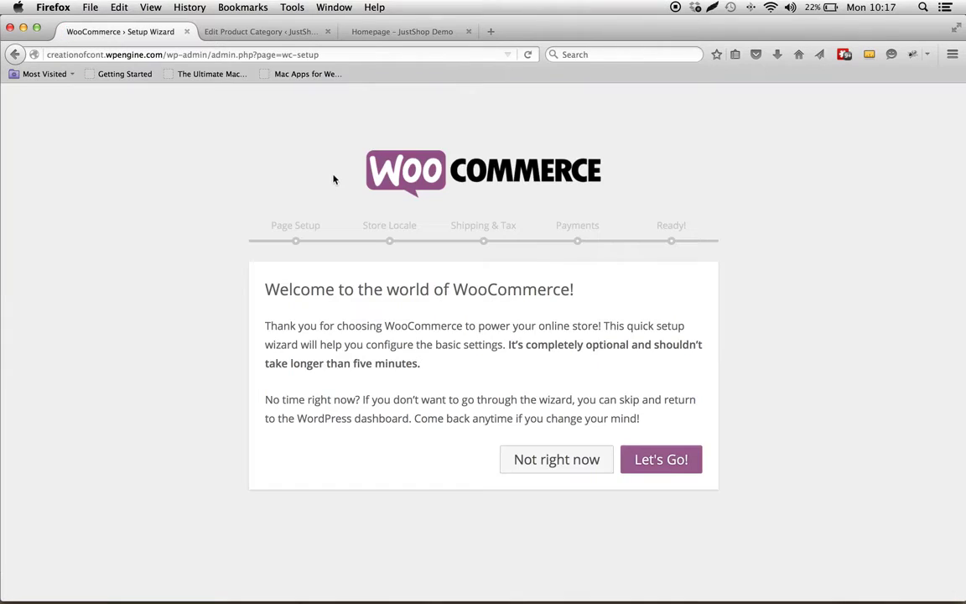
left_click(665, 469)
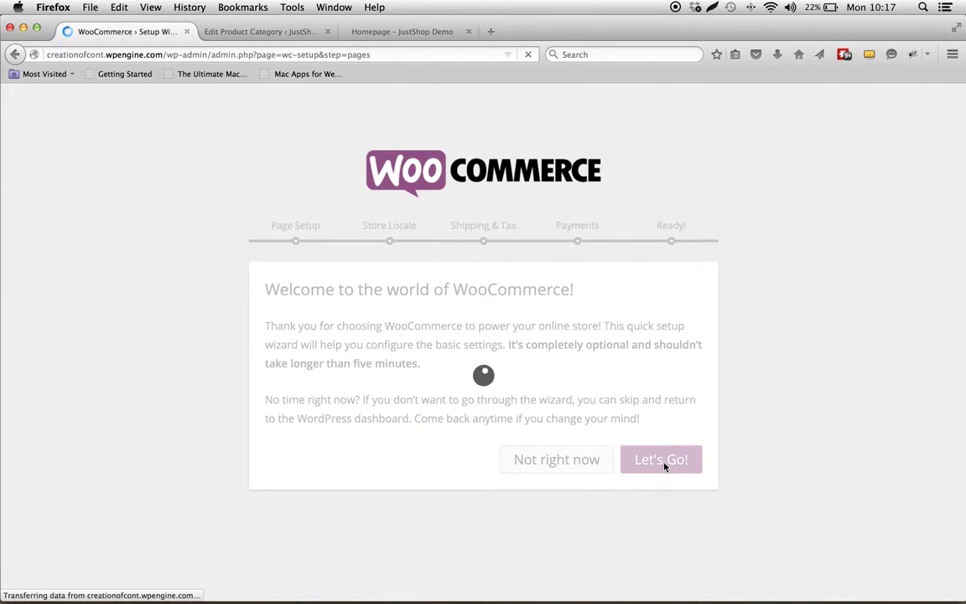
scroll(665, 464, "down", 3)
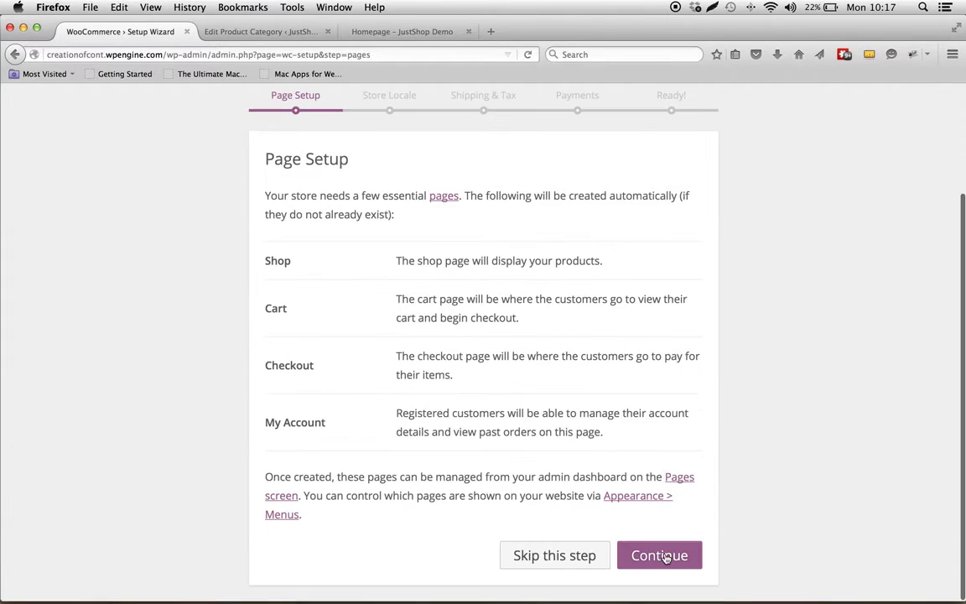
left_click(664, 557)
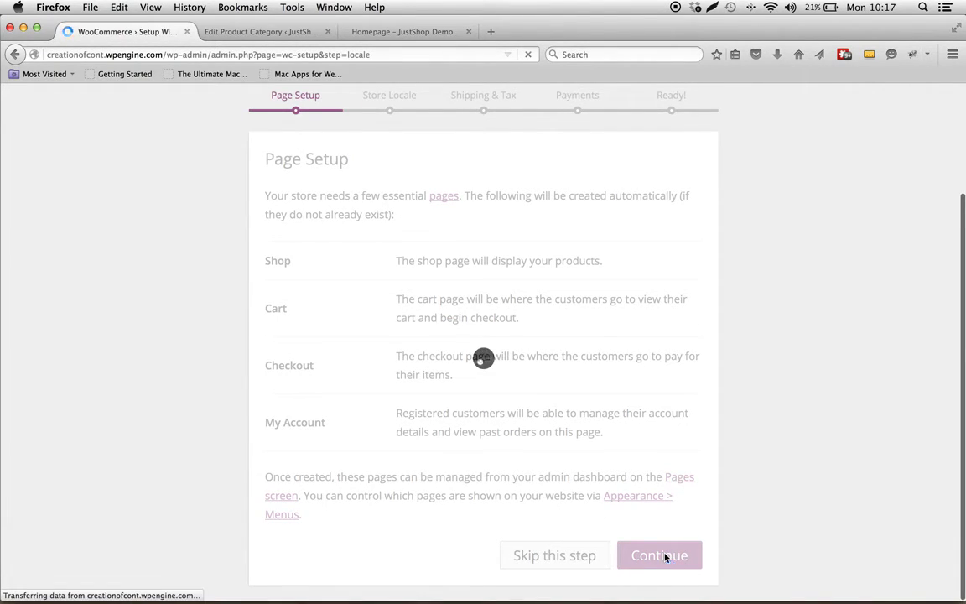
Step: Finish the wizard by skipping store locale and payments, leaving the shipping and tax options unticked, and return to the WordPress dashboard
scroll(514, 443, "down", 3)
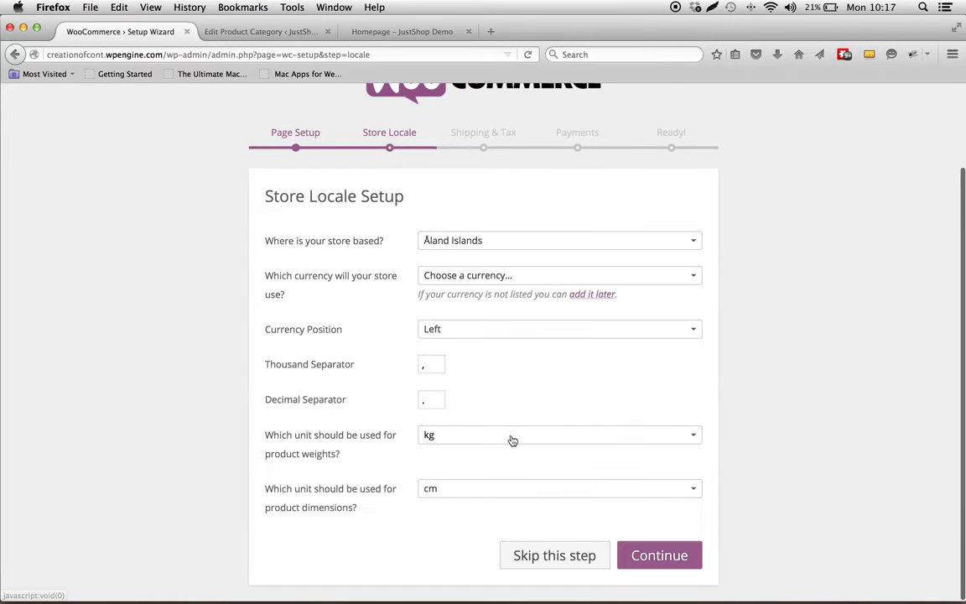
left_click(578, 558)
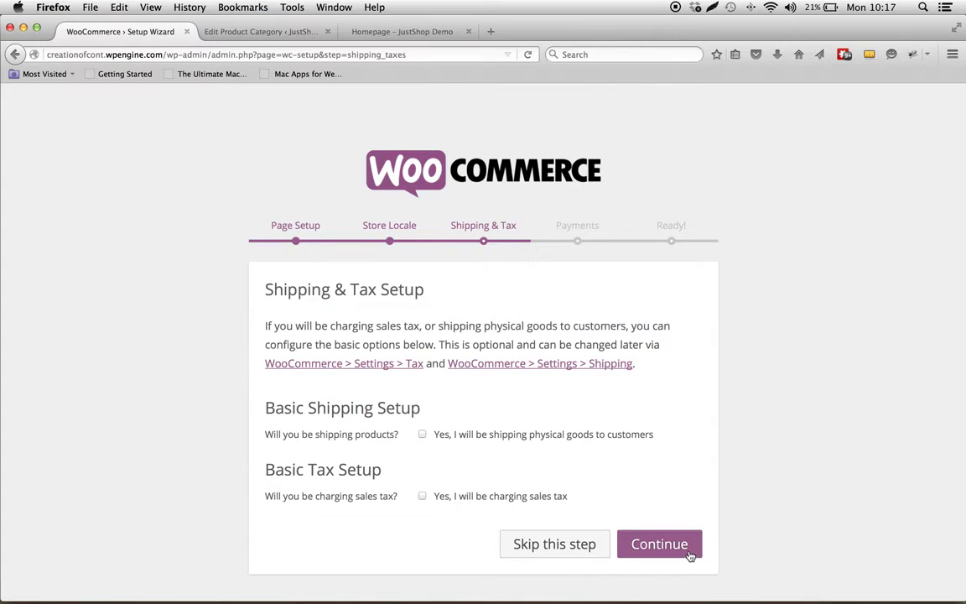
left_click(684, 551)
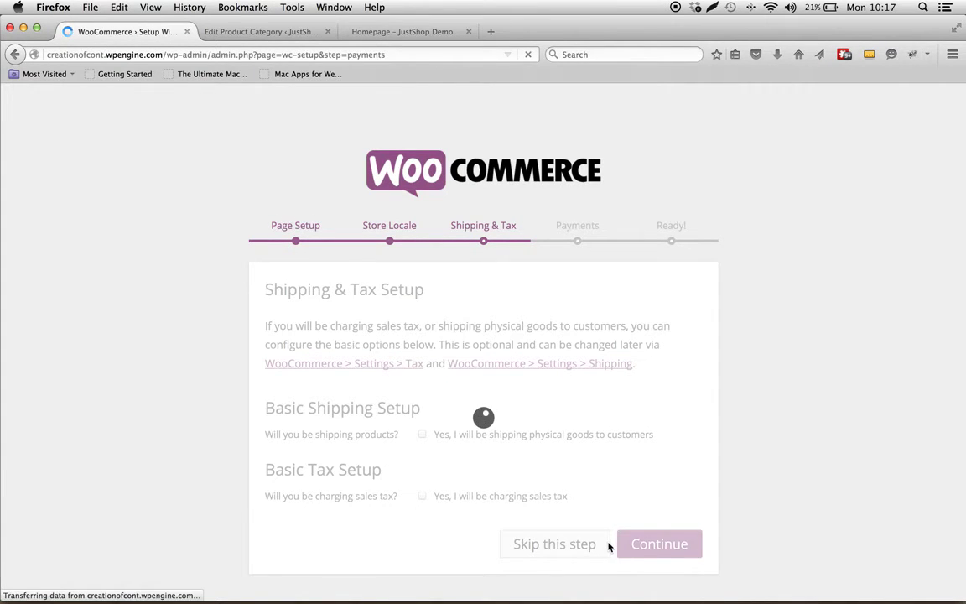
scroll(604, 545, "down", 3)
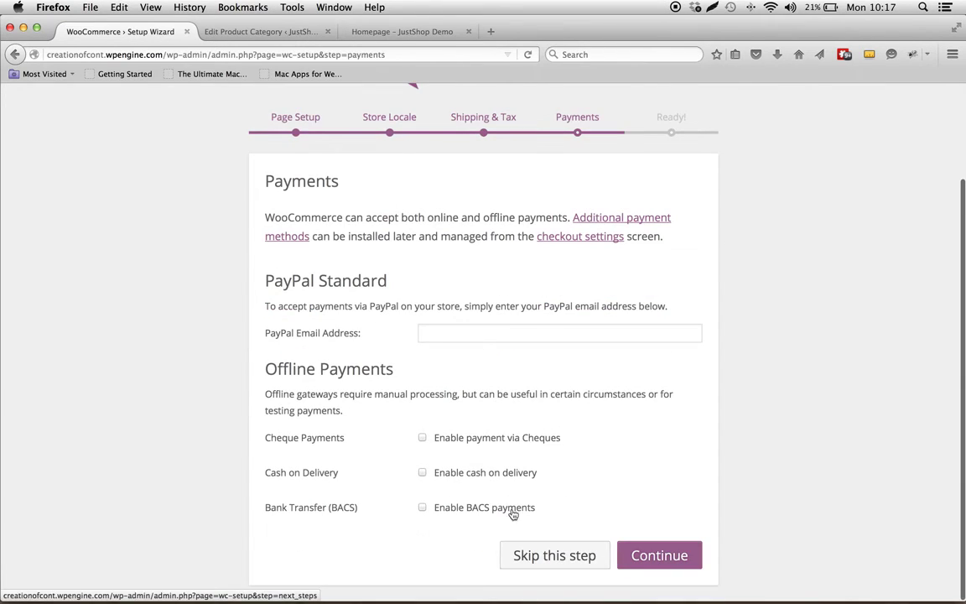
left_click(556, 555)
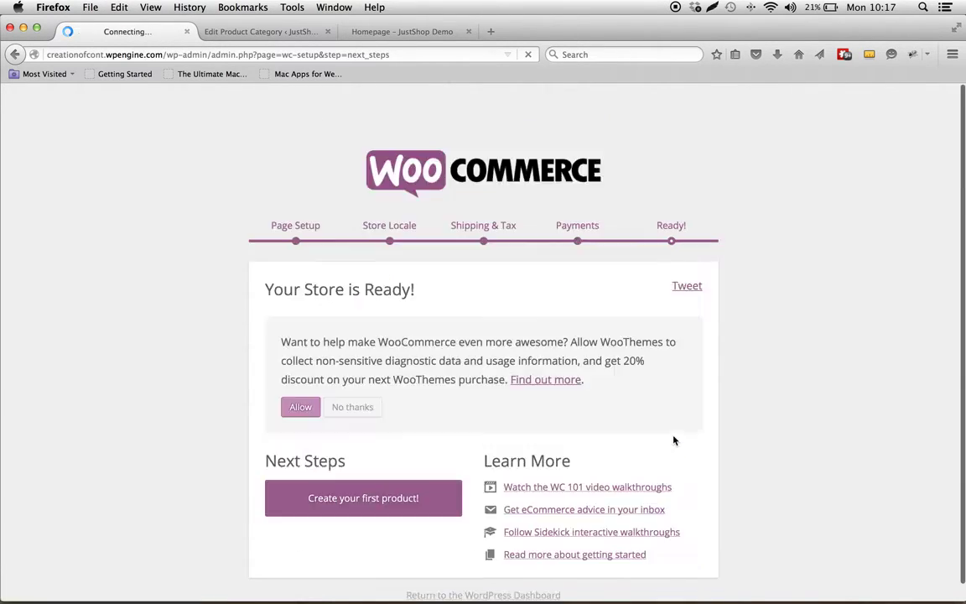
scroll(495, 577, "down", 1)
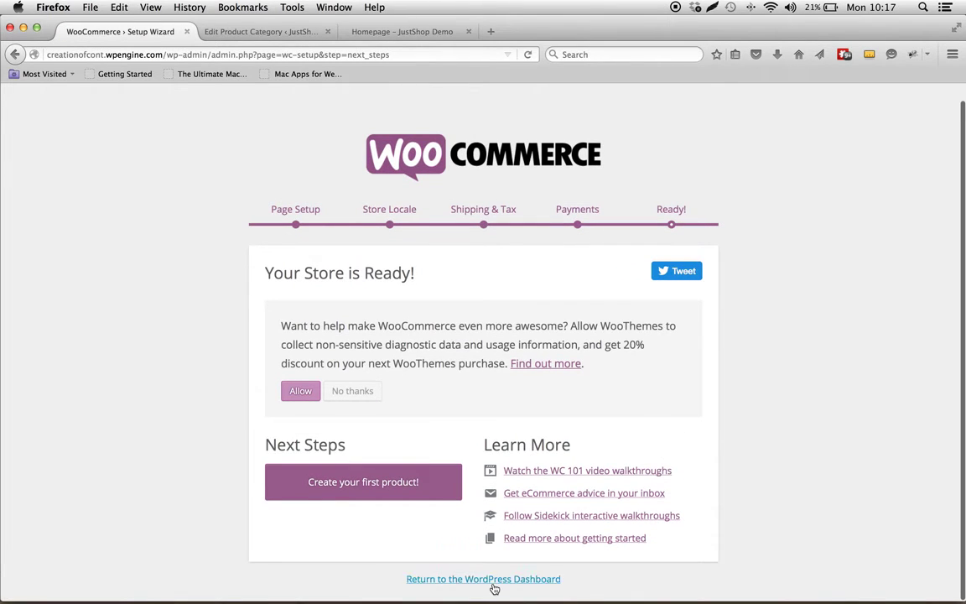
left_click(494, 586)
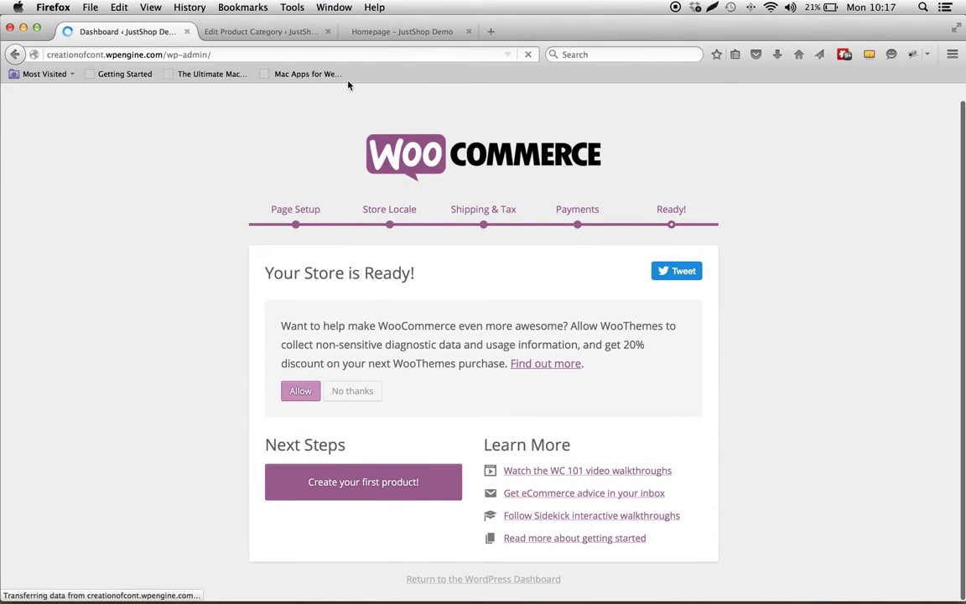
Step: Open the Shop page from the site's homepage and add Cheese Burger and Chicken Noodle to the cart
left_click(398, 32)
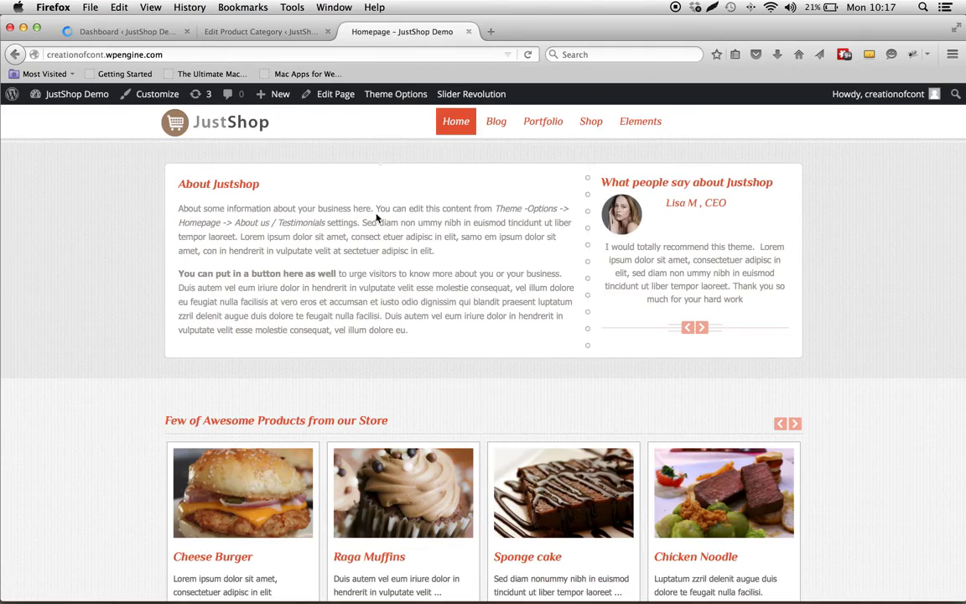
scroll(369, 246, "up", 5)
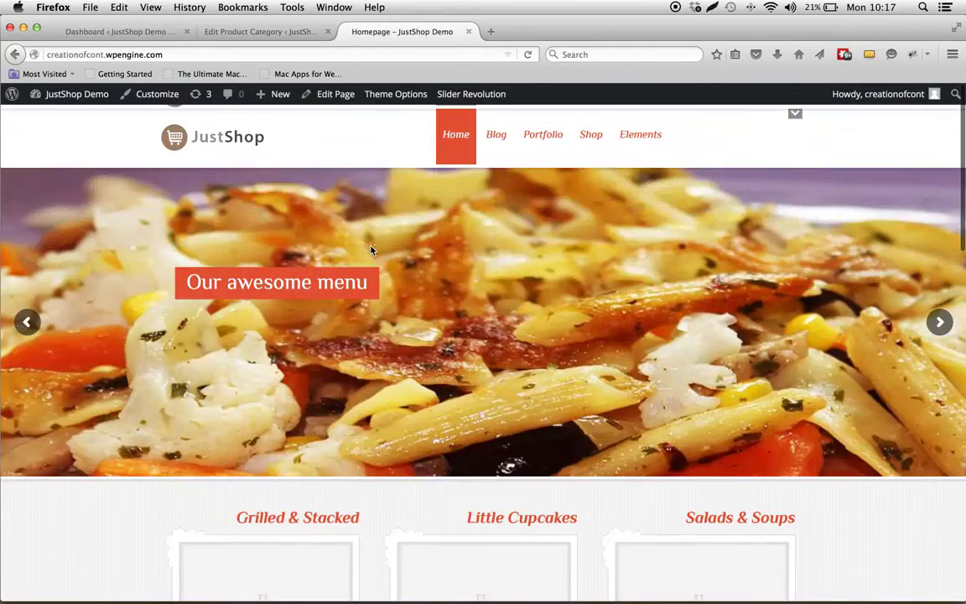
left_click(587, 139)
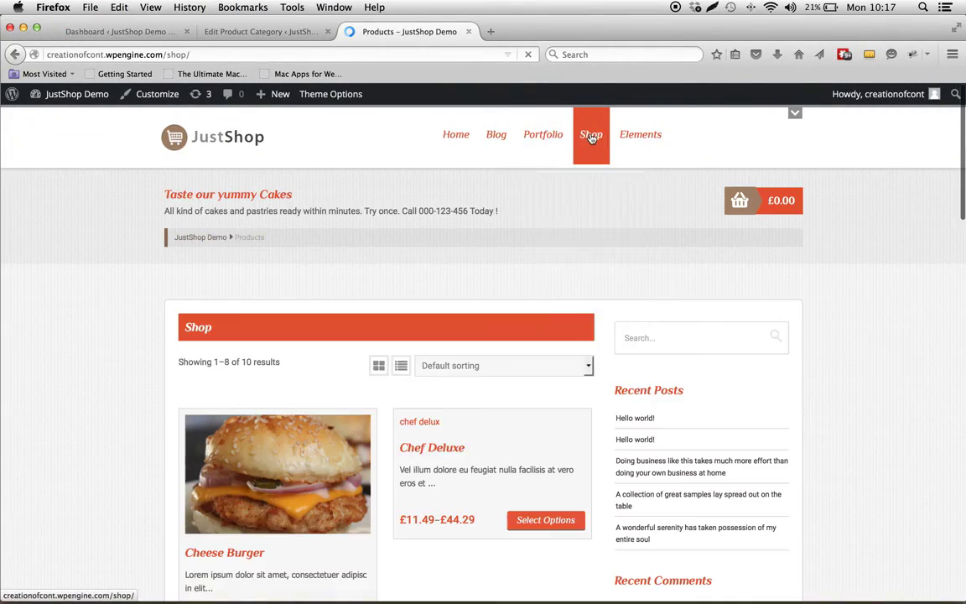
scroll(5, 403, "down", 10)
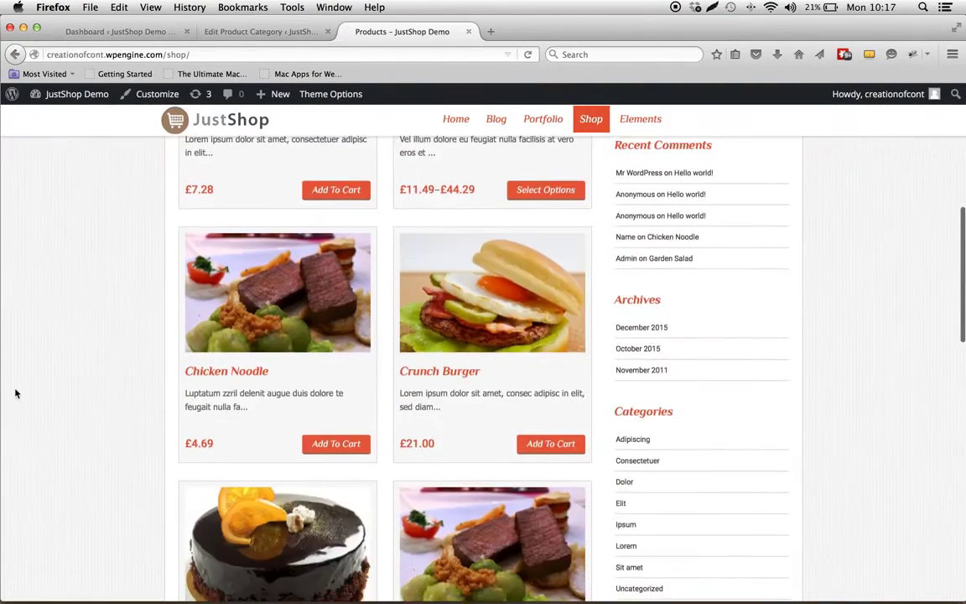
scroll(151, 366, "up", 3)
left_click(332, 322)
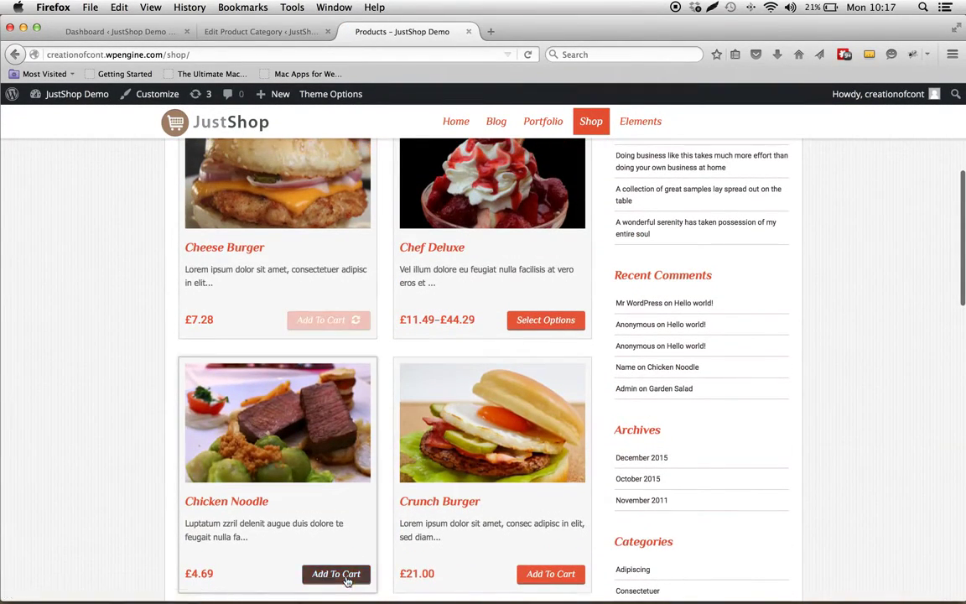
left_click(337, 574)
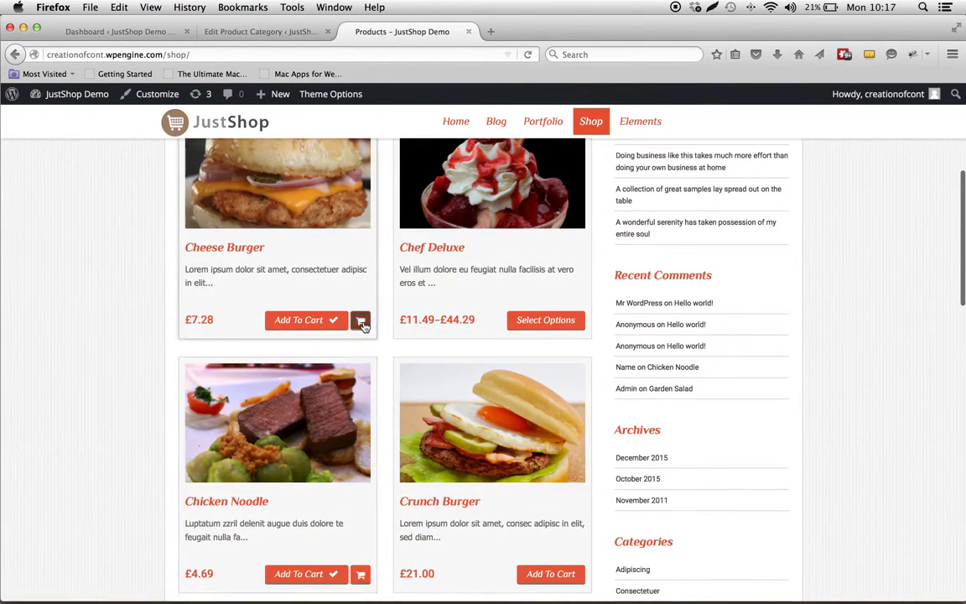
Step: View the cart with the added products, and return to the homepage to examine it down to the footer
scroll(501, 302, "up", 5)
mouse_move(754, 201)
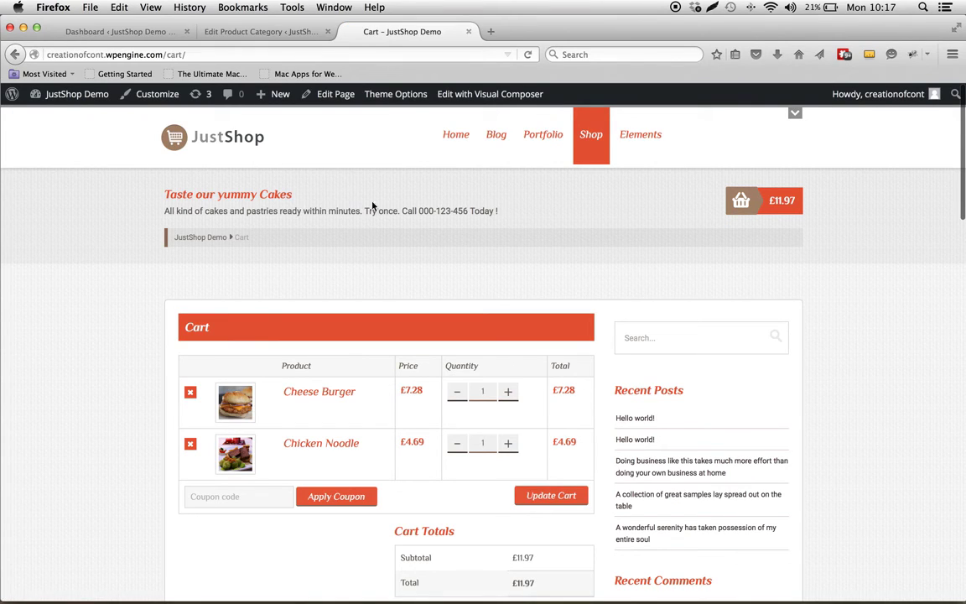
left_click(444, 158)
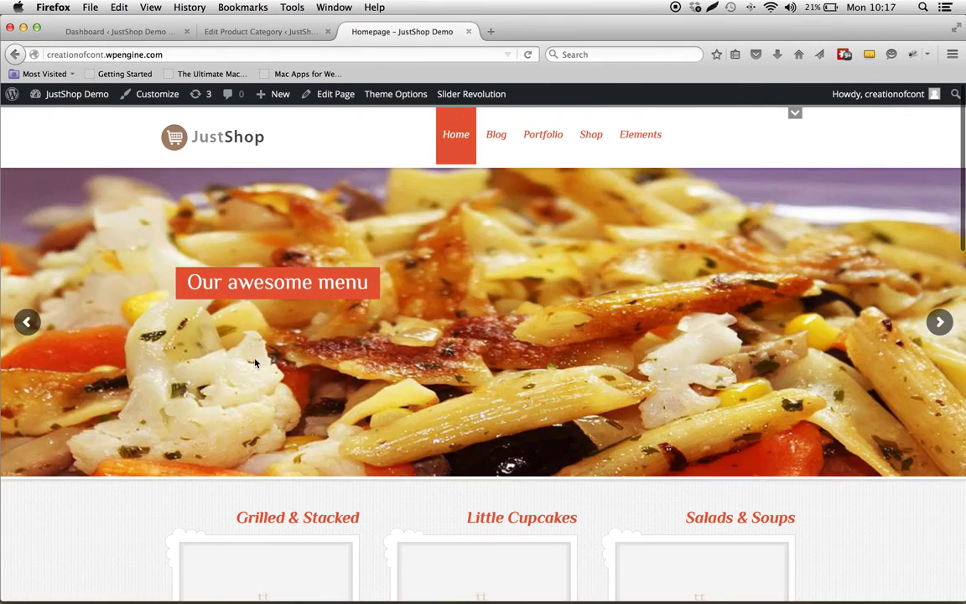
scroll(255, 363, "down", 20)
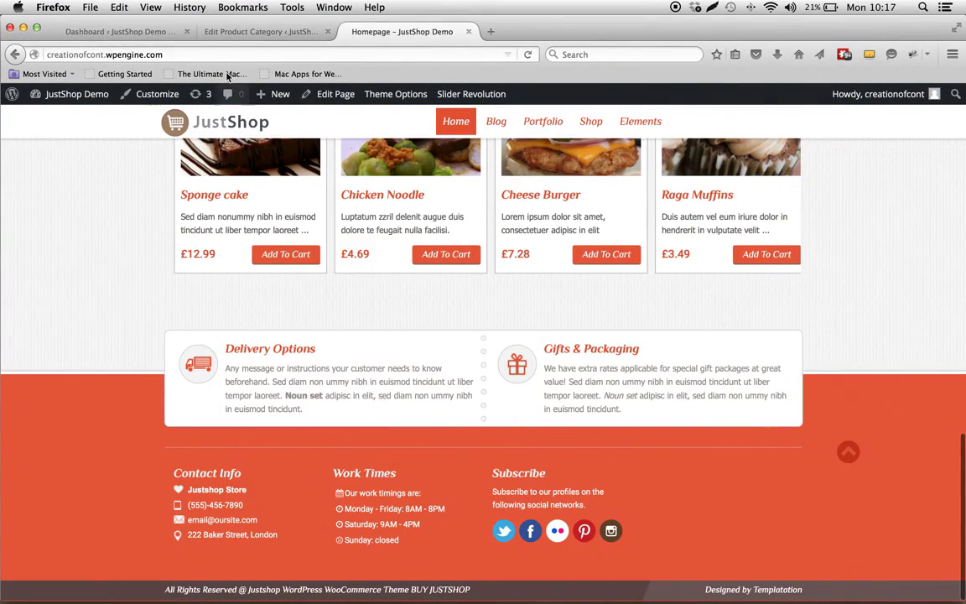